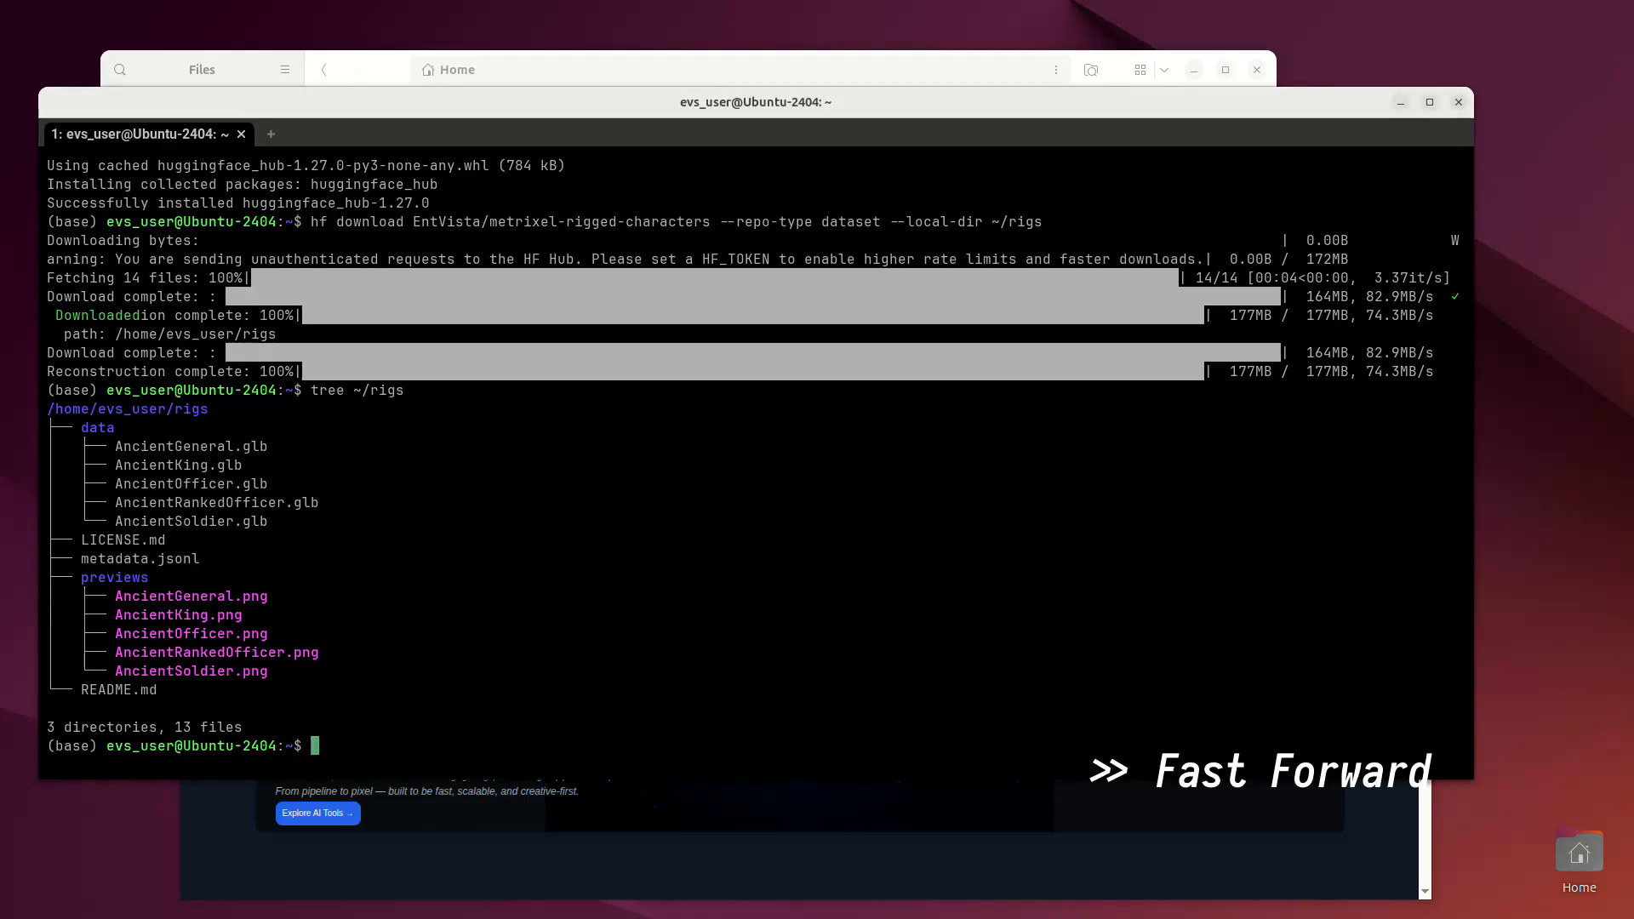
Step: Download the EntVista/metrixel-cmu-mocap-clean dataset from Hugging Face to ~/mocap and list that folder's contents as a tree
key(Return)
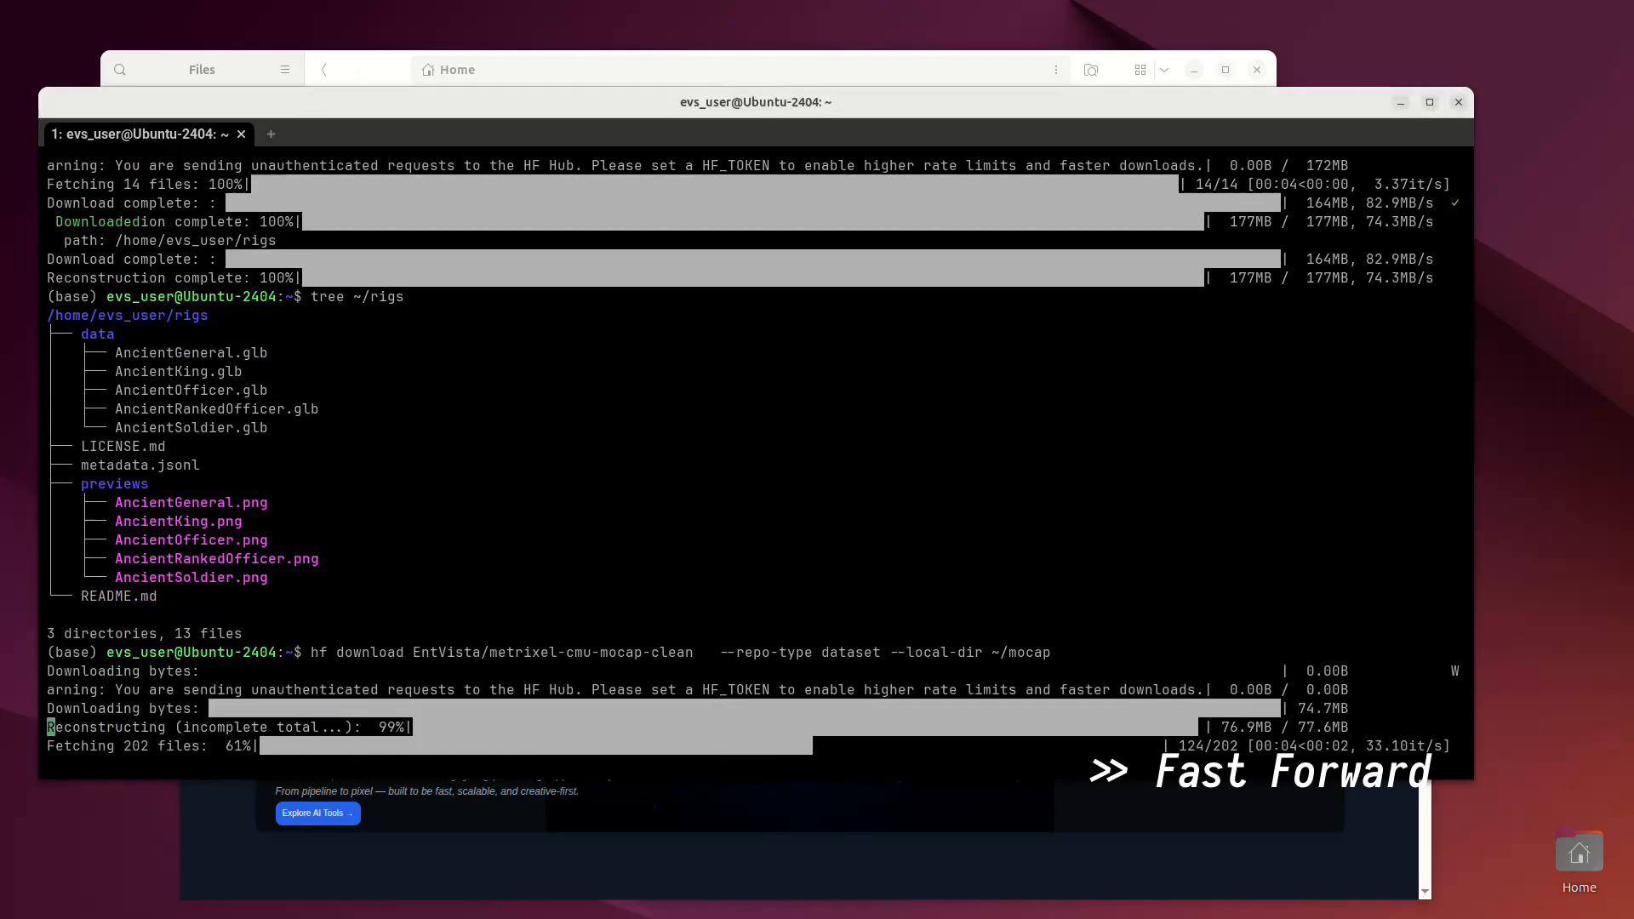
text(tree )
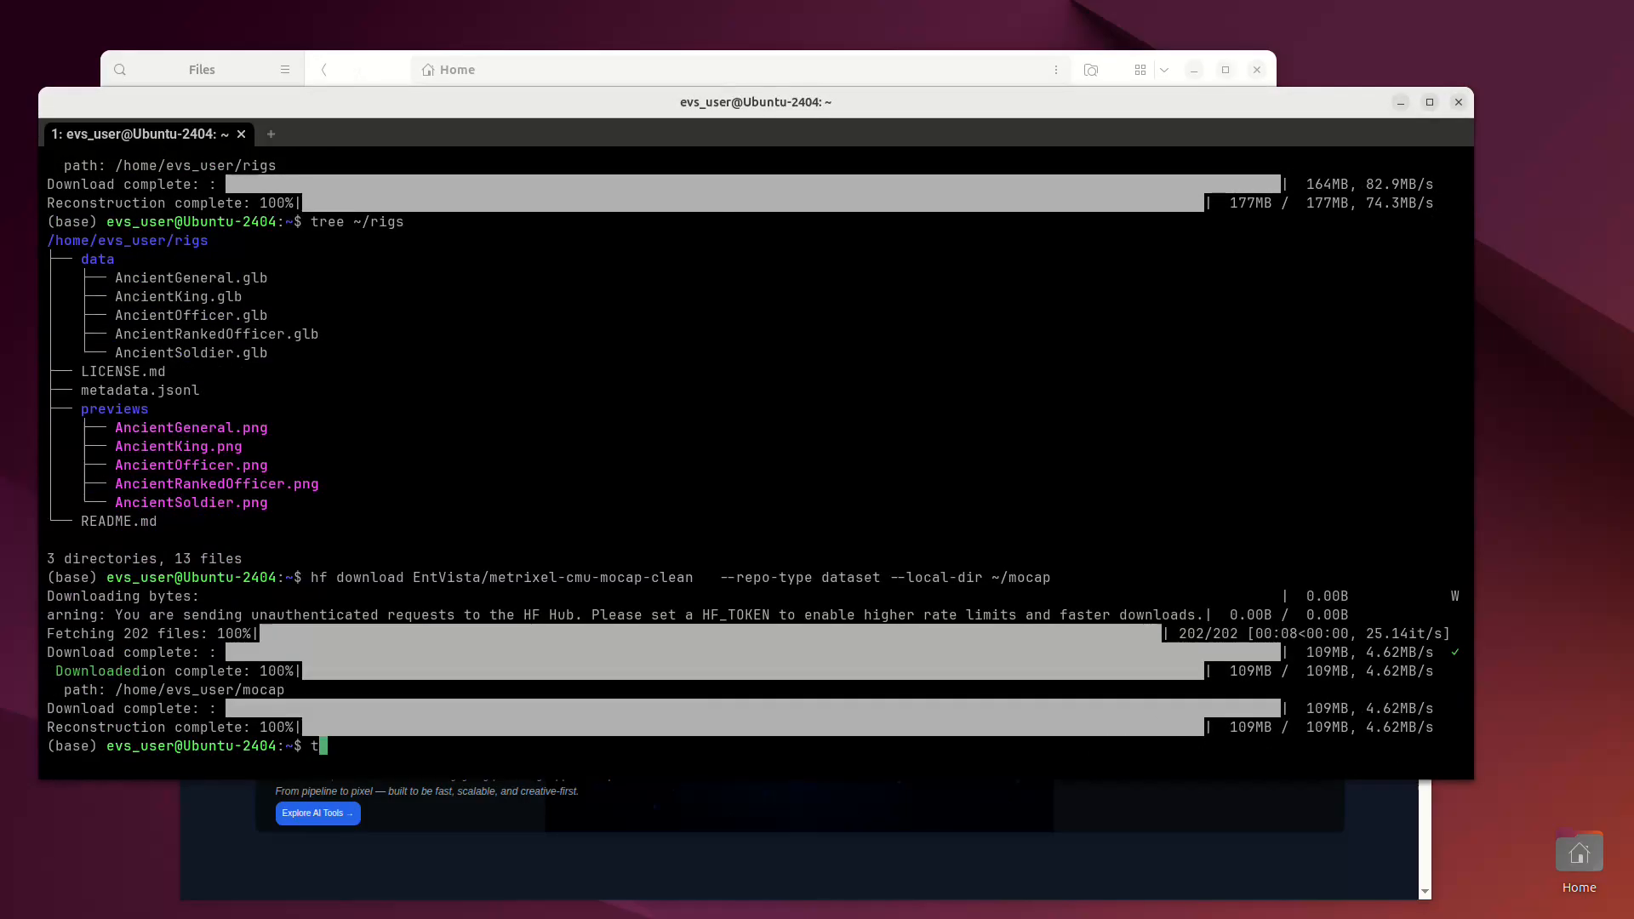
text(~/mocap)
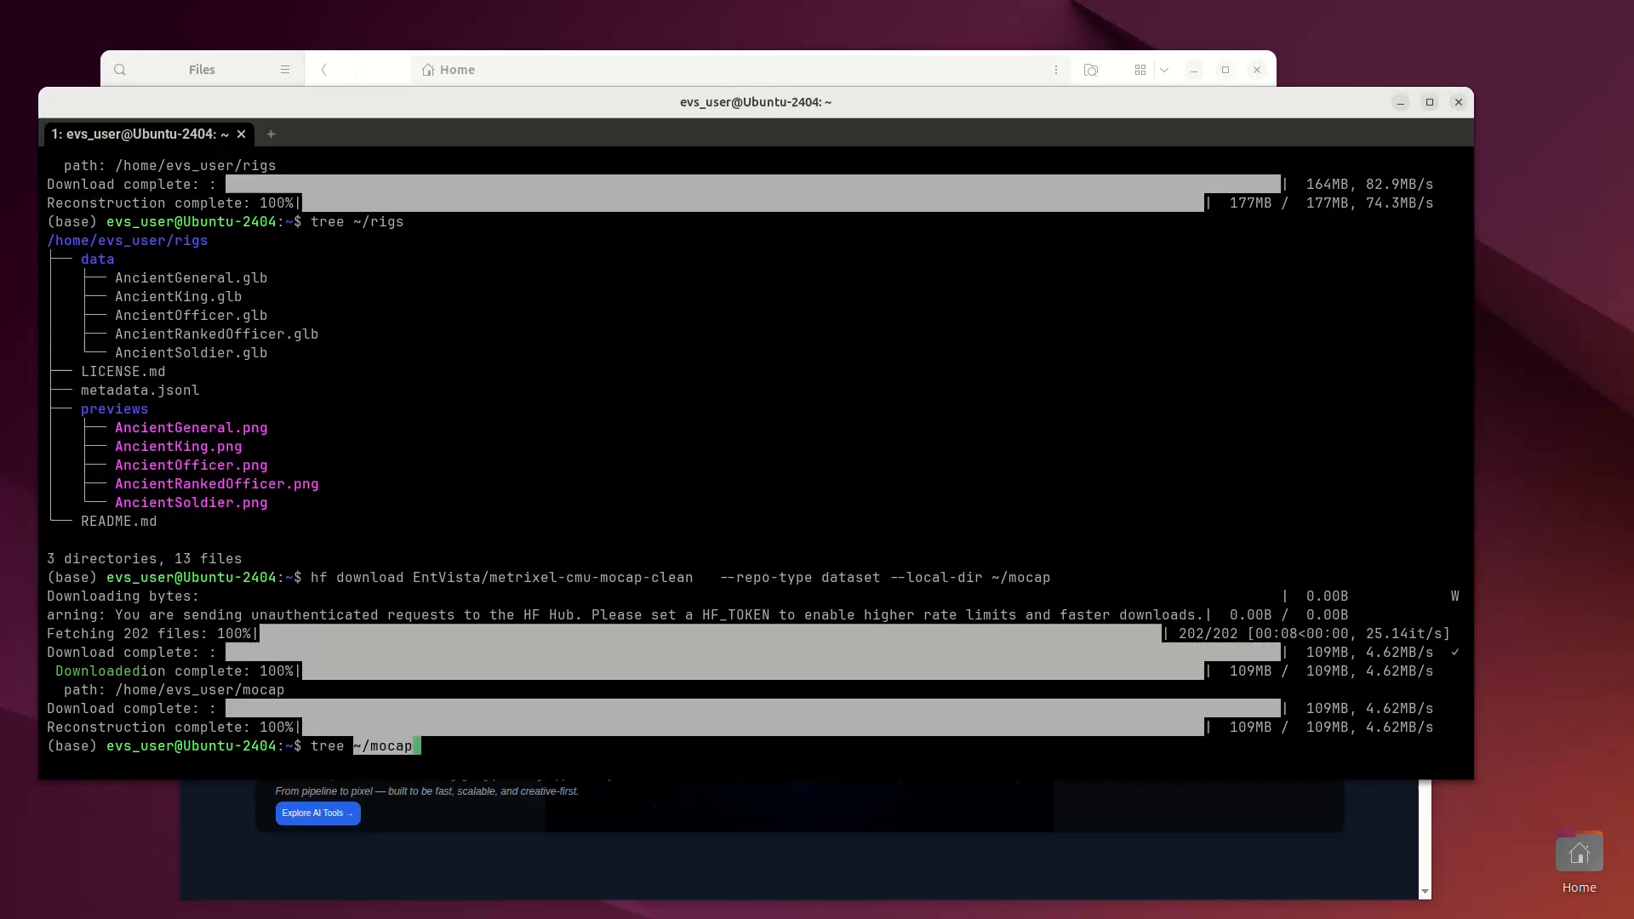
key(Return)
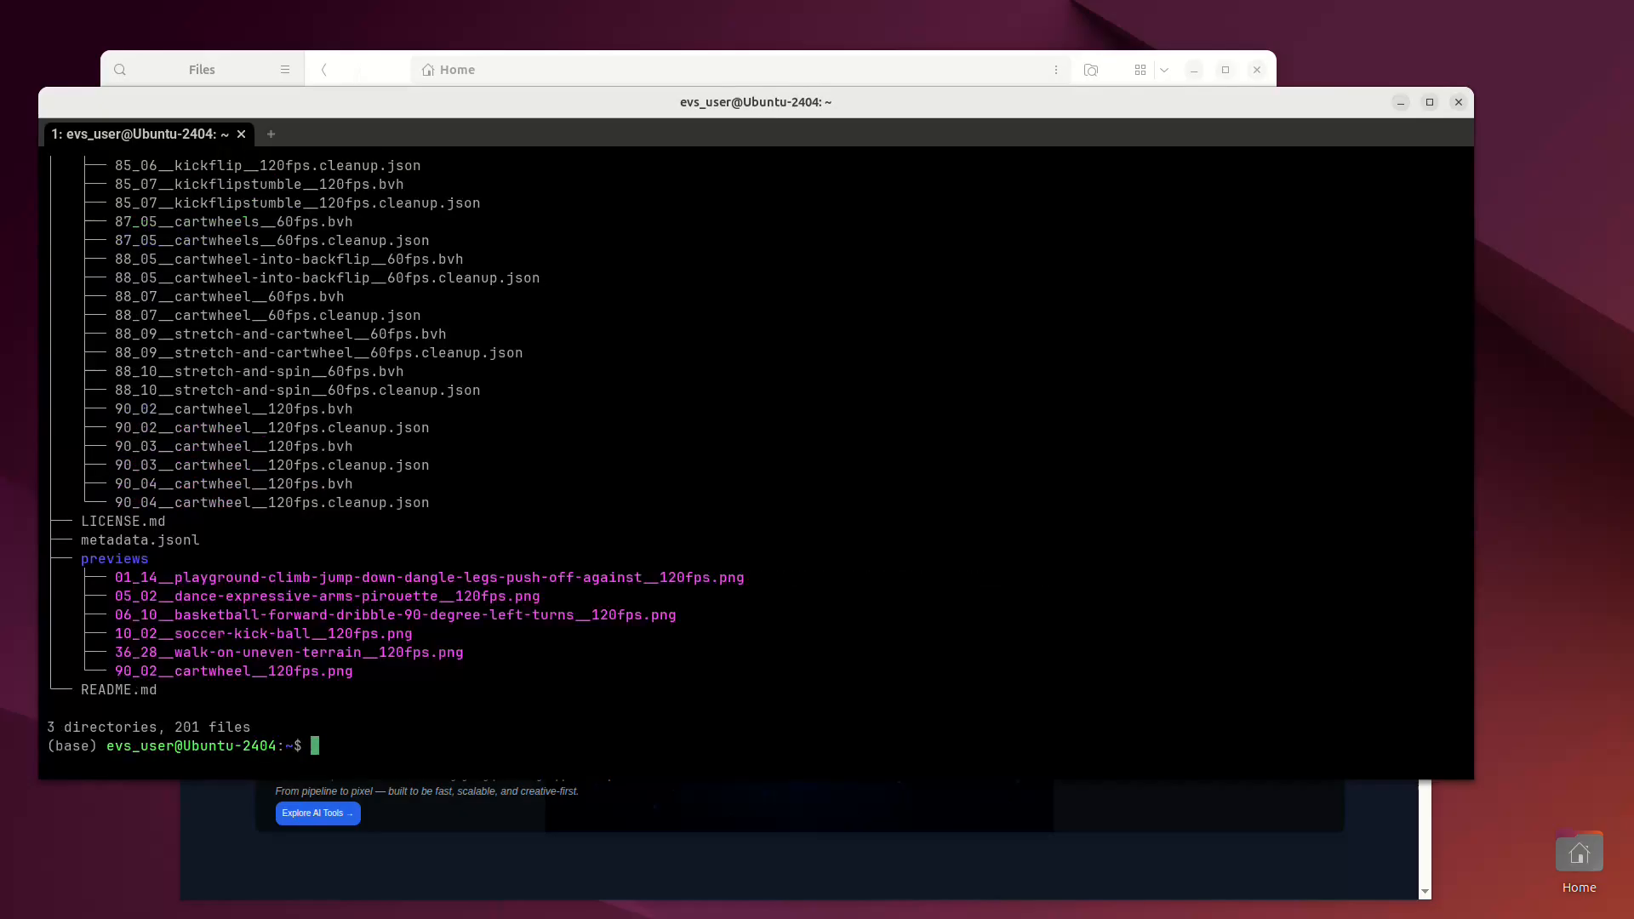
scroll(756, 451, up, 20)
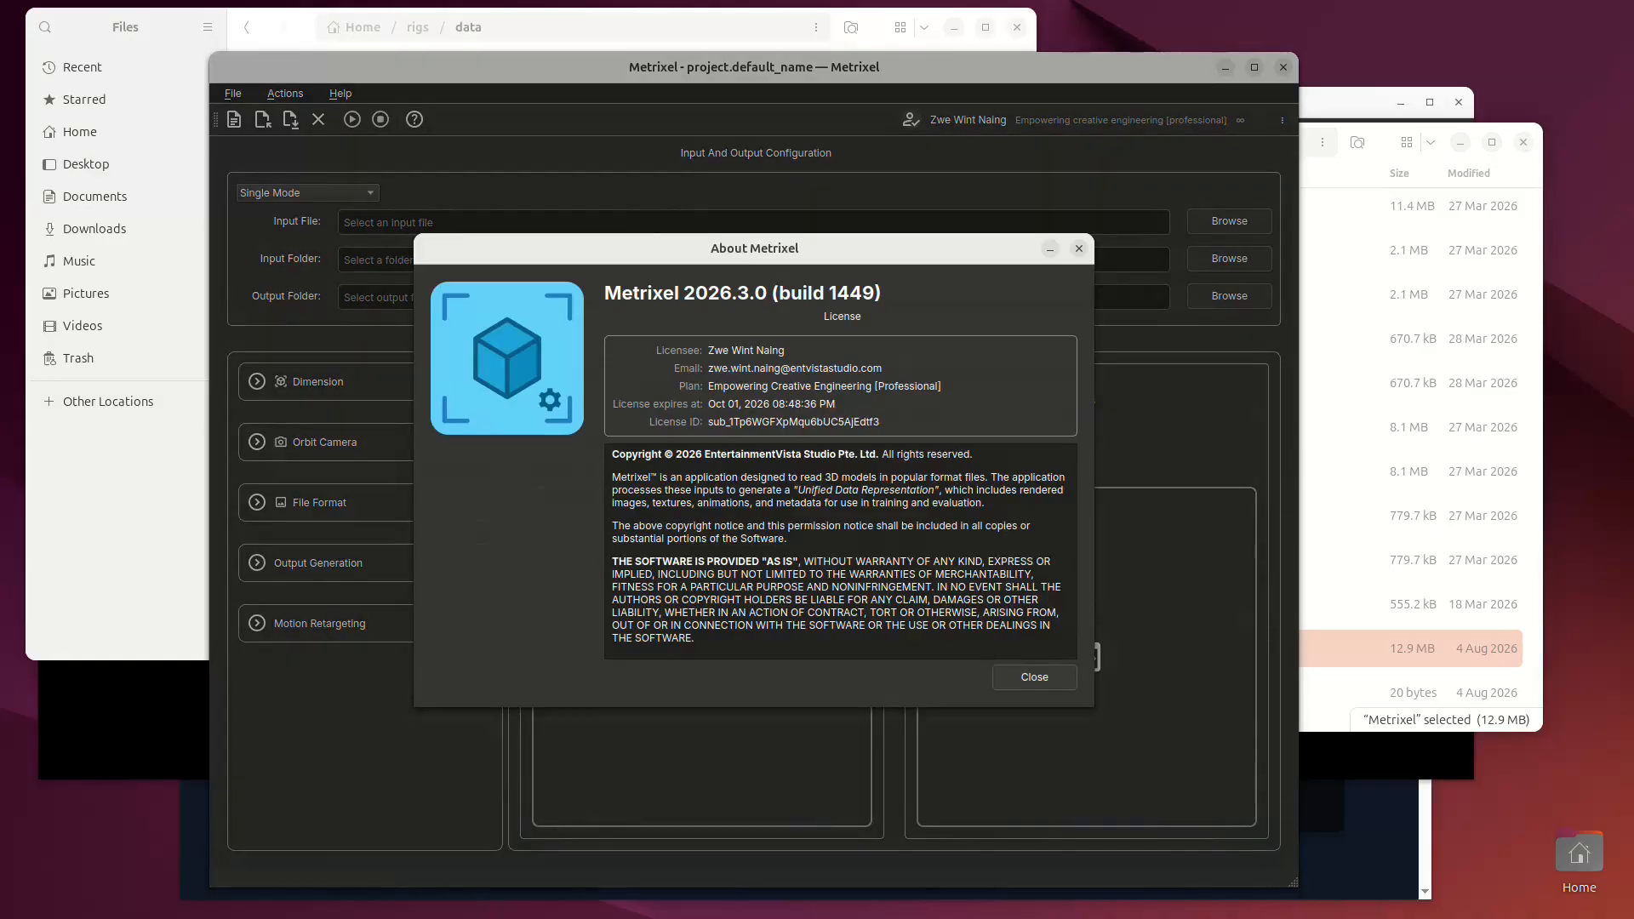
Step: Dismiss the About window, set AncientGeneral.glb as the input file and Documents/my_output_single_source as the output folder
key(Escape)
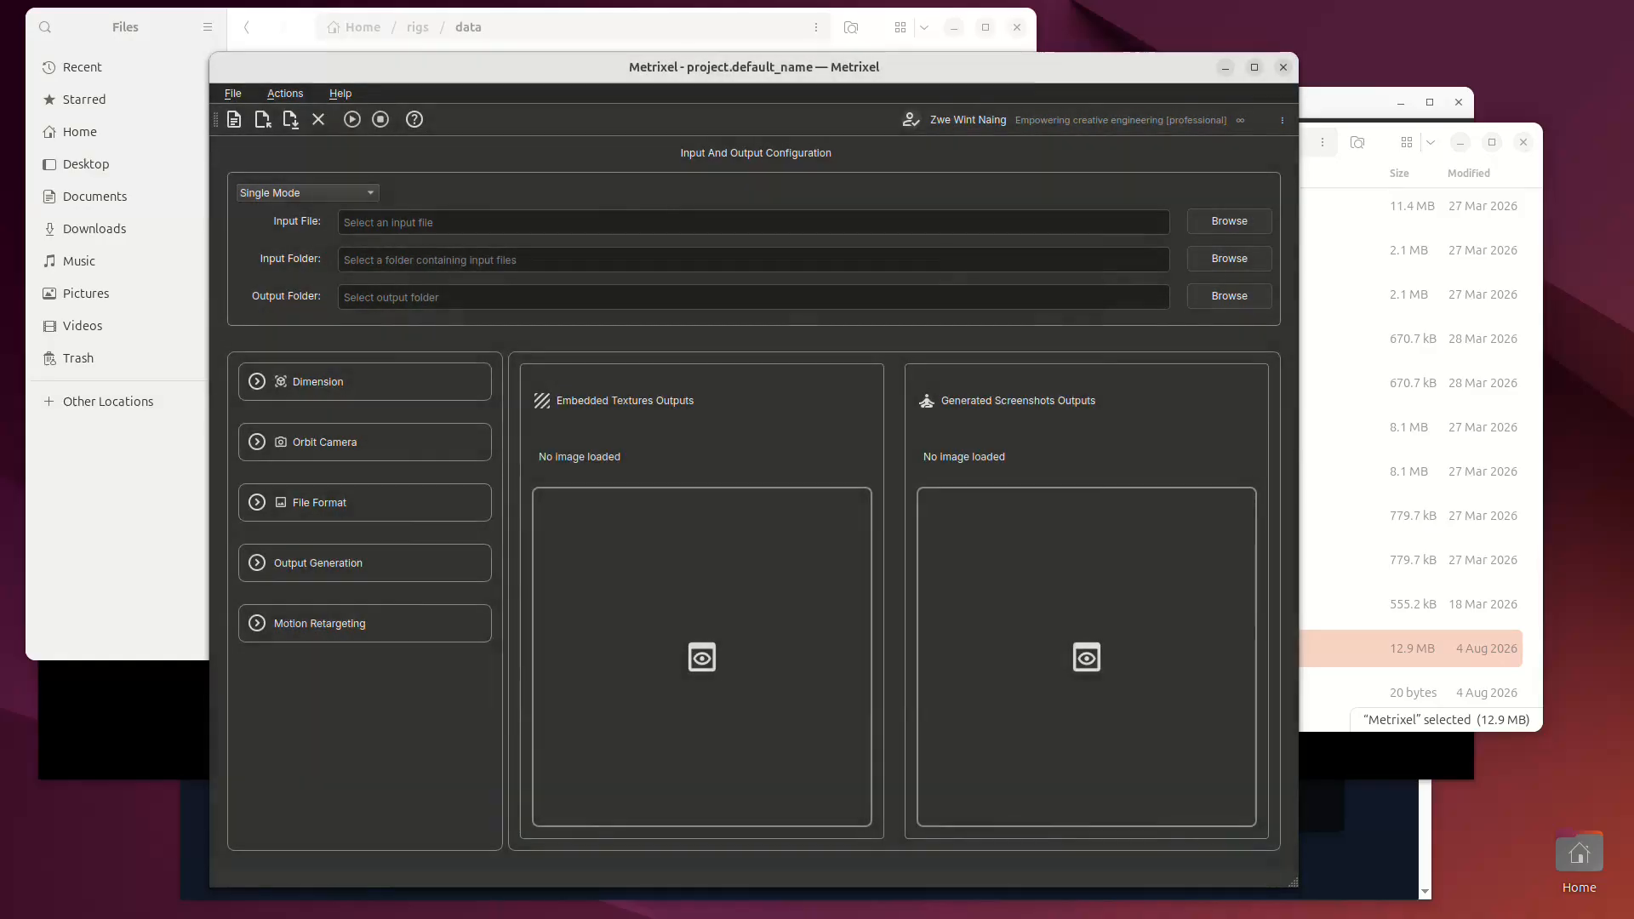
click(1229, 221)
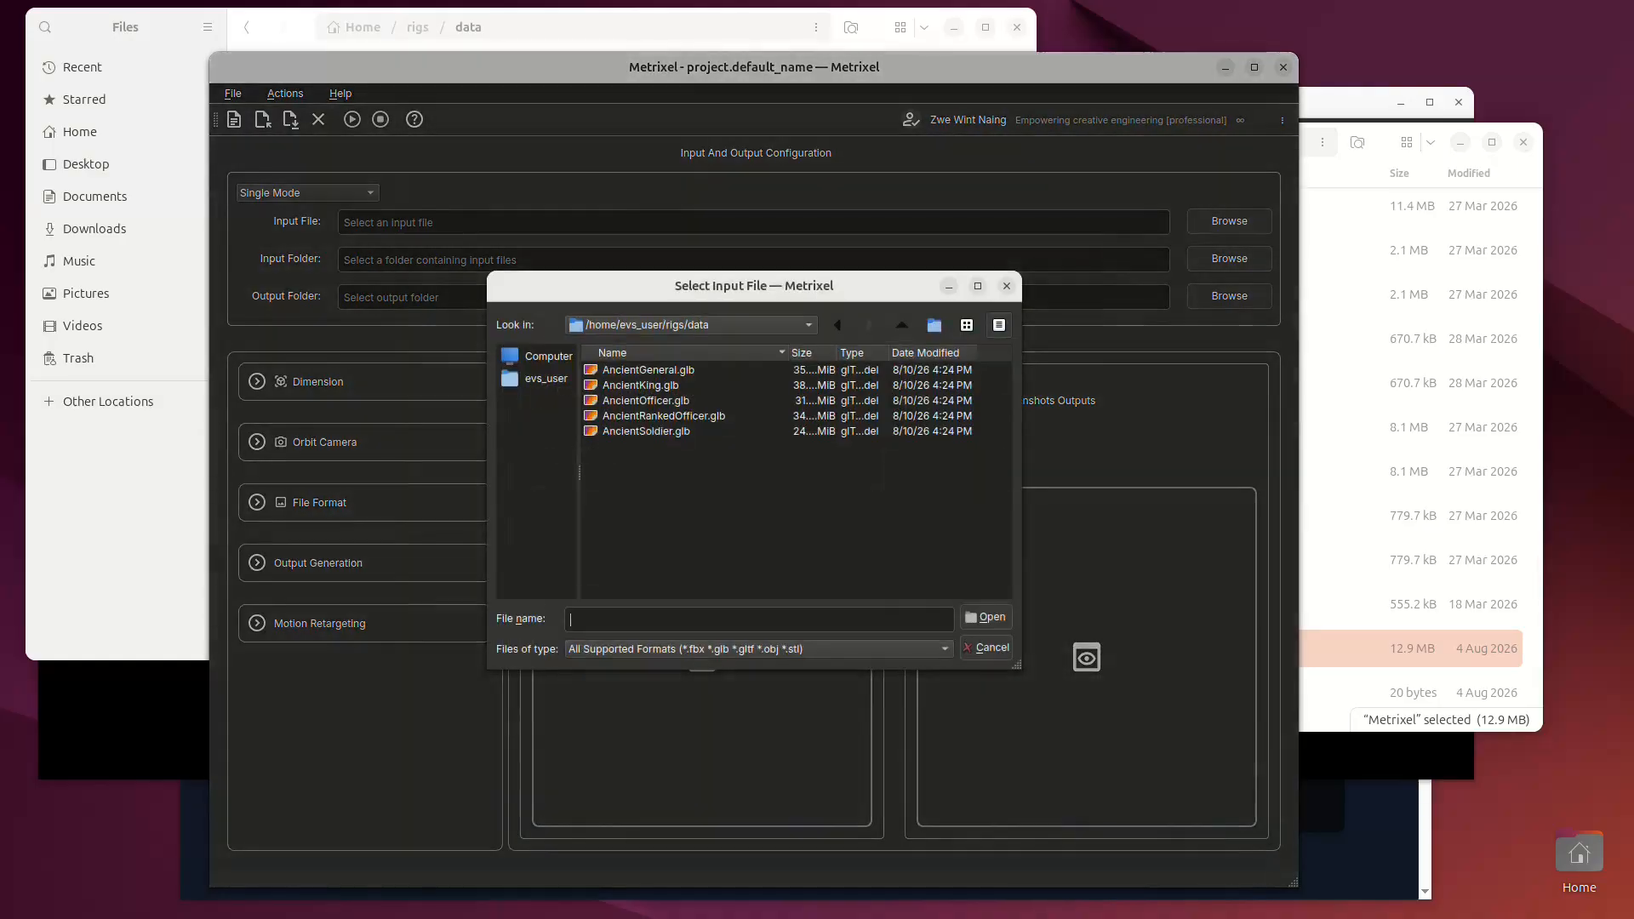
click(648, 370)
key(Return)
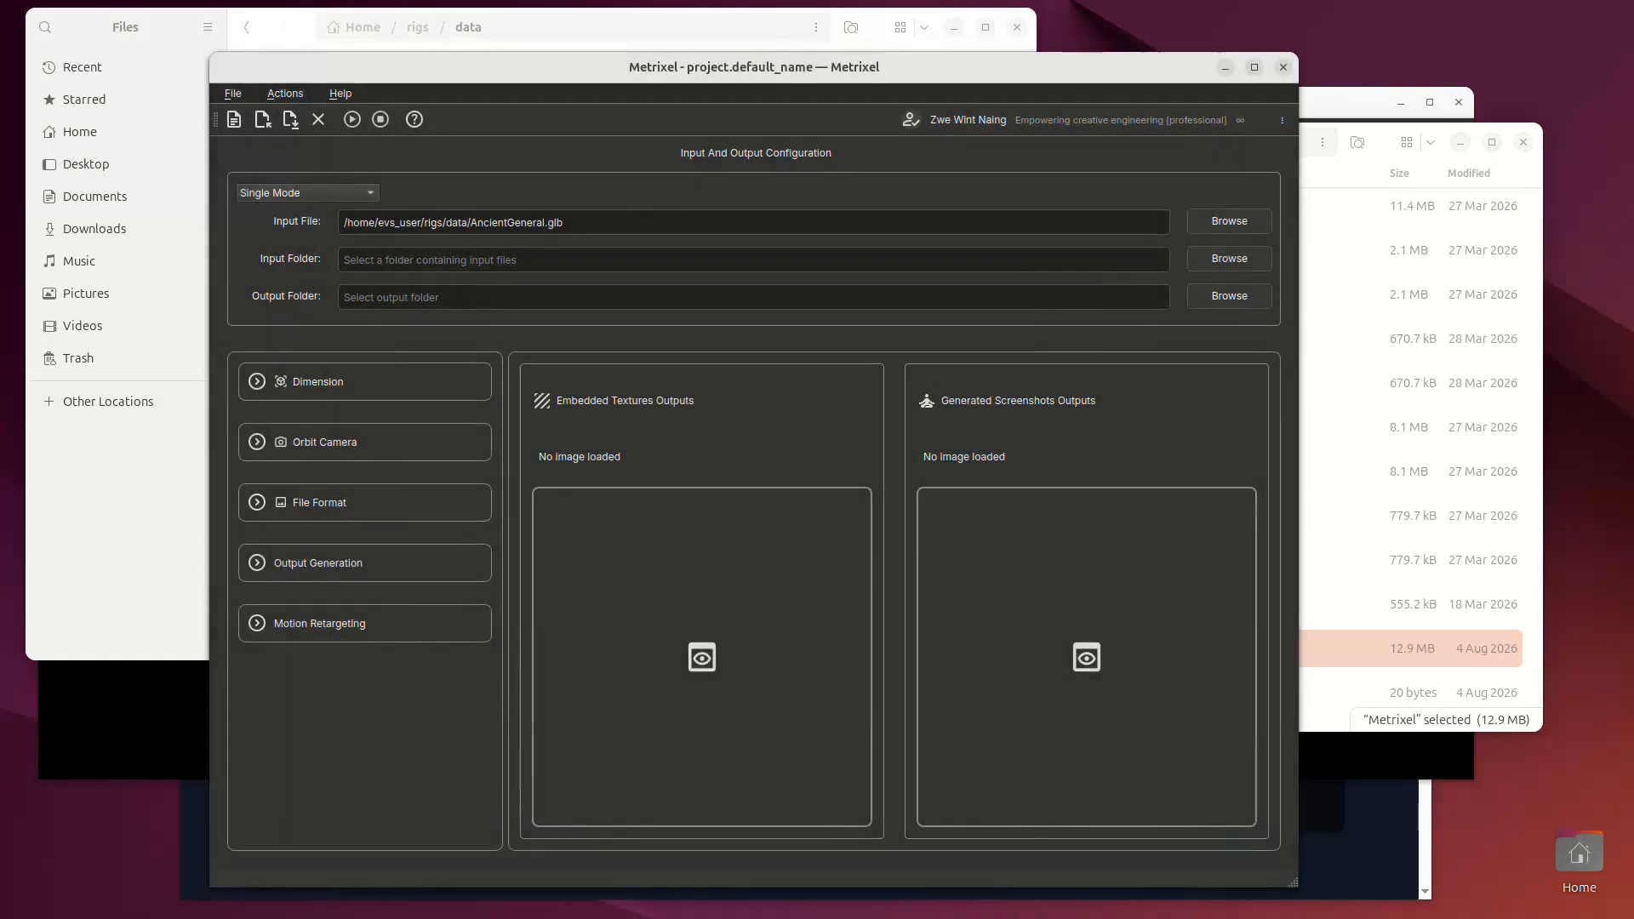
click(1229, 296)
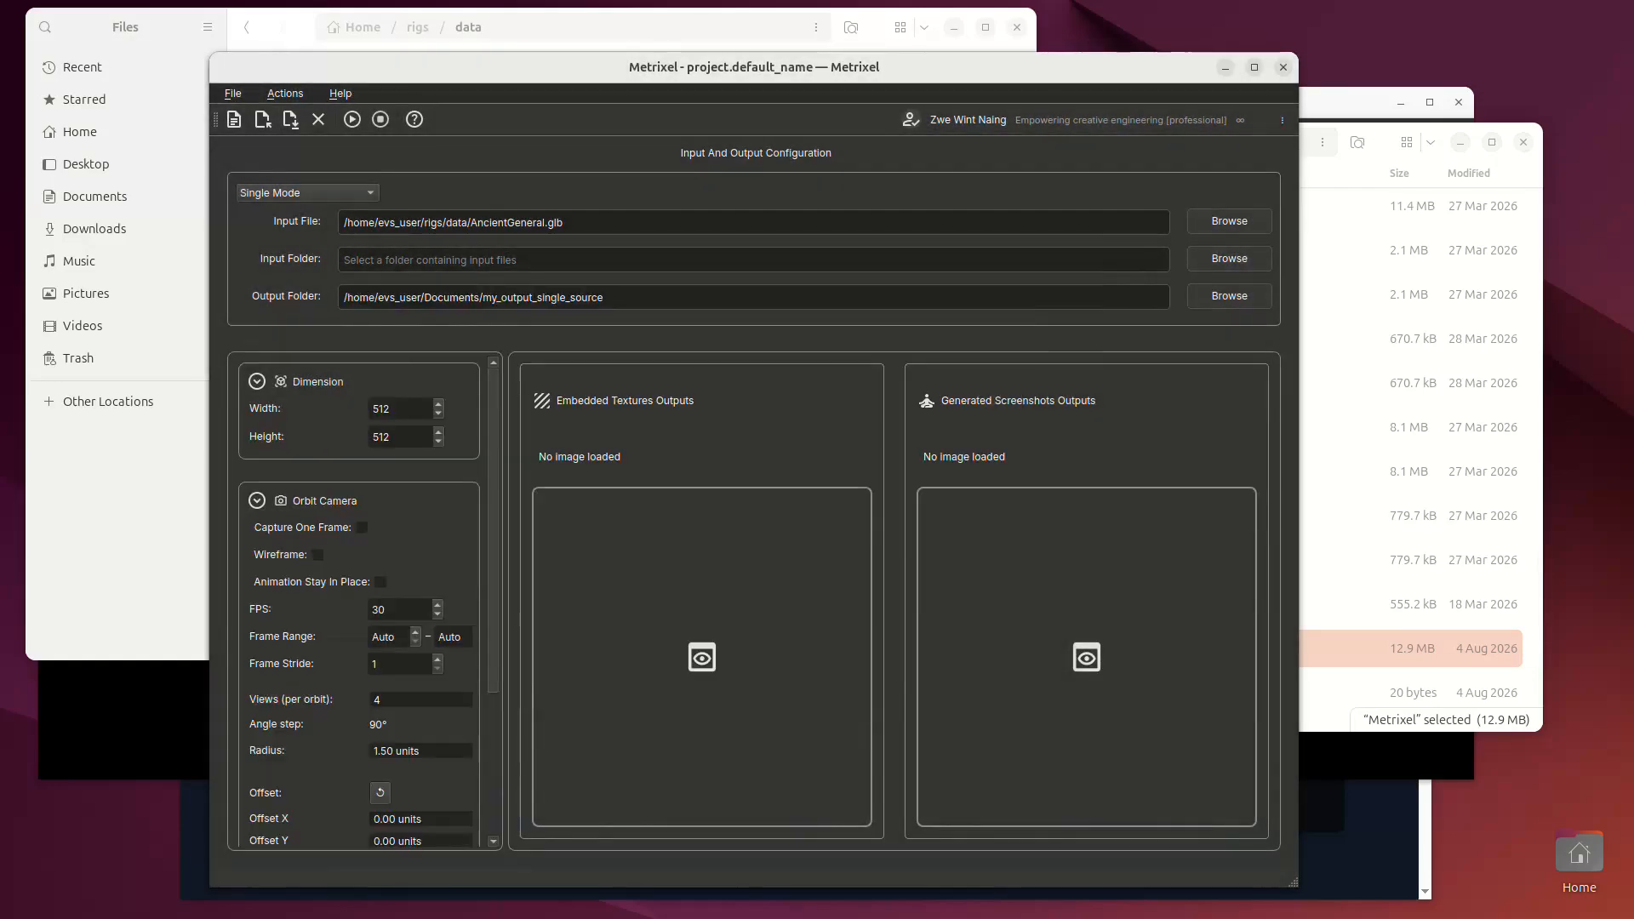
Step: Set the orbit camera to 1 view per orbit and enable Animation Stay In Place
click(420, 700)
click(381, 582)
scroll(368, 601, down, 2)
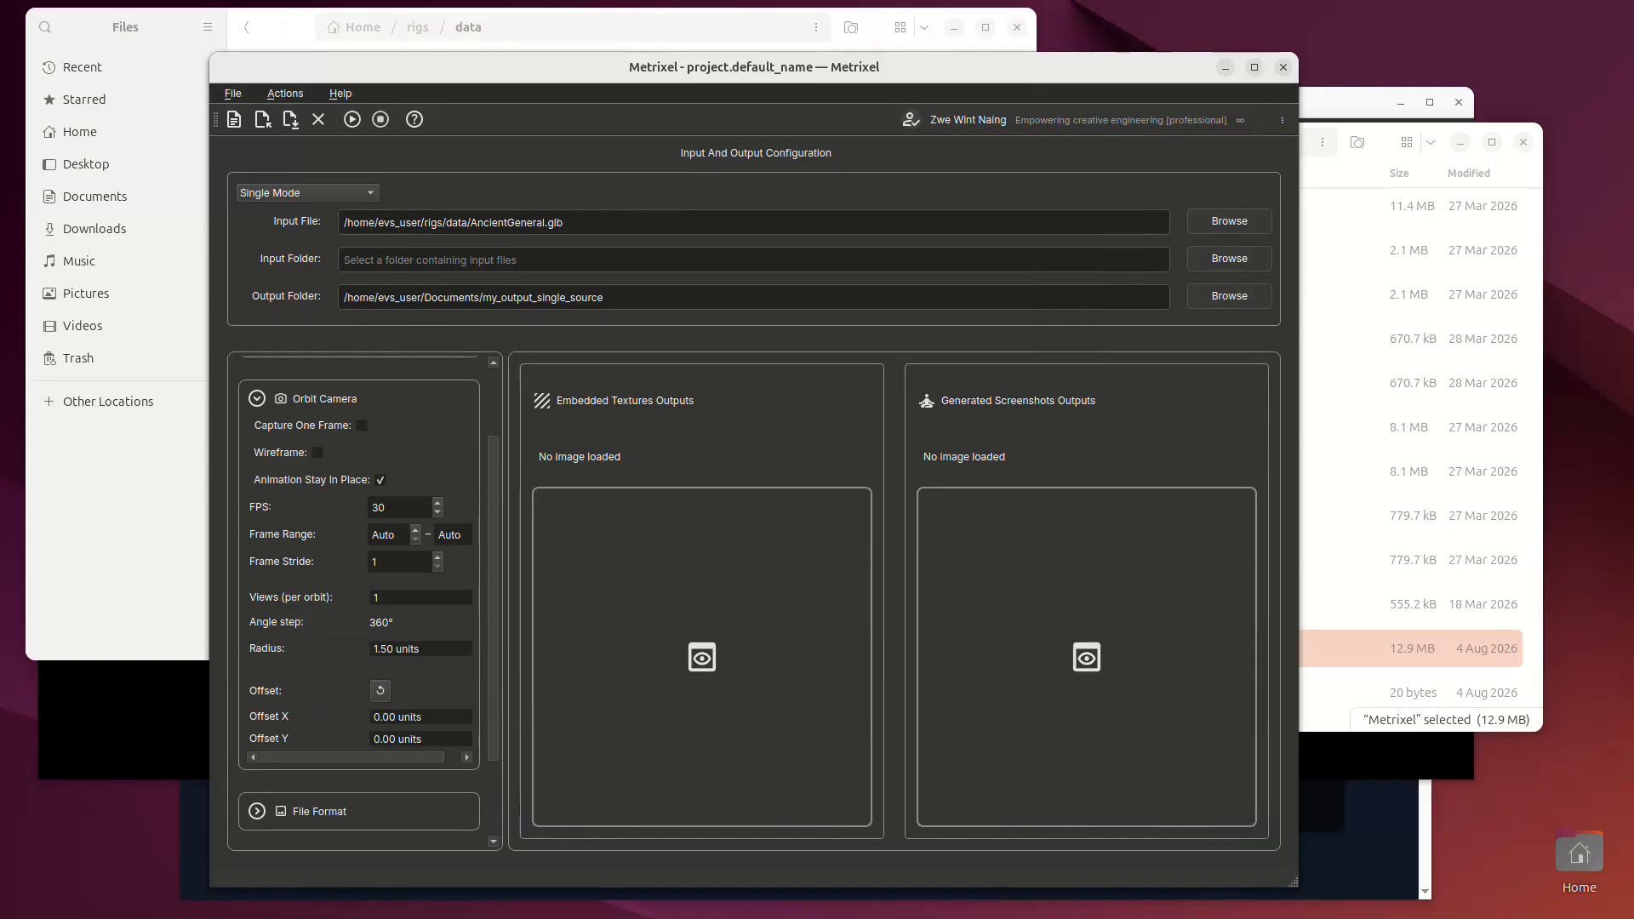
click(257, 398)
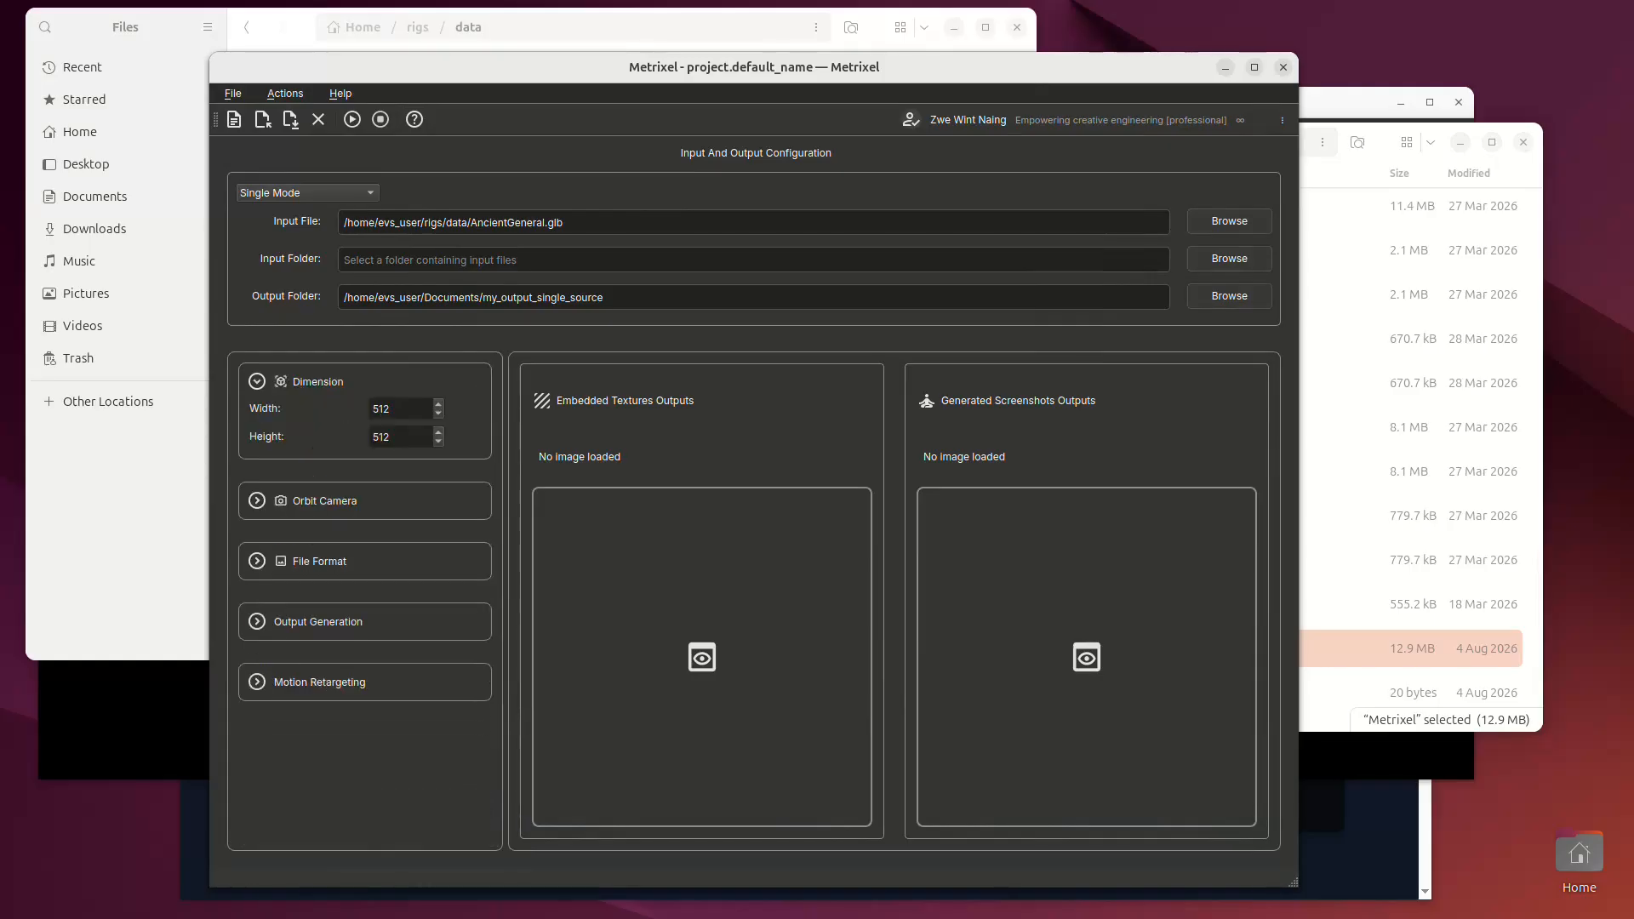
Step: Set the file format options and turn off PyTorch mesh and SDF output generation
click(257, 561)
click(406, 588)
click(403, 607)
click(257, 561)
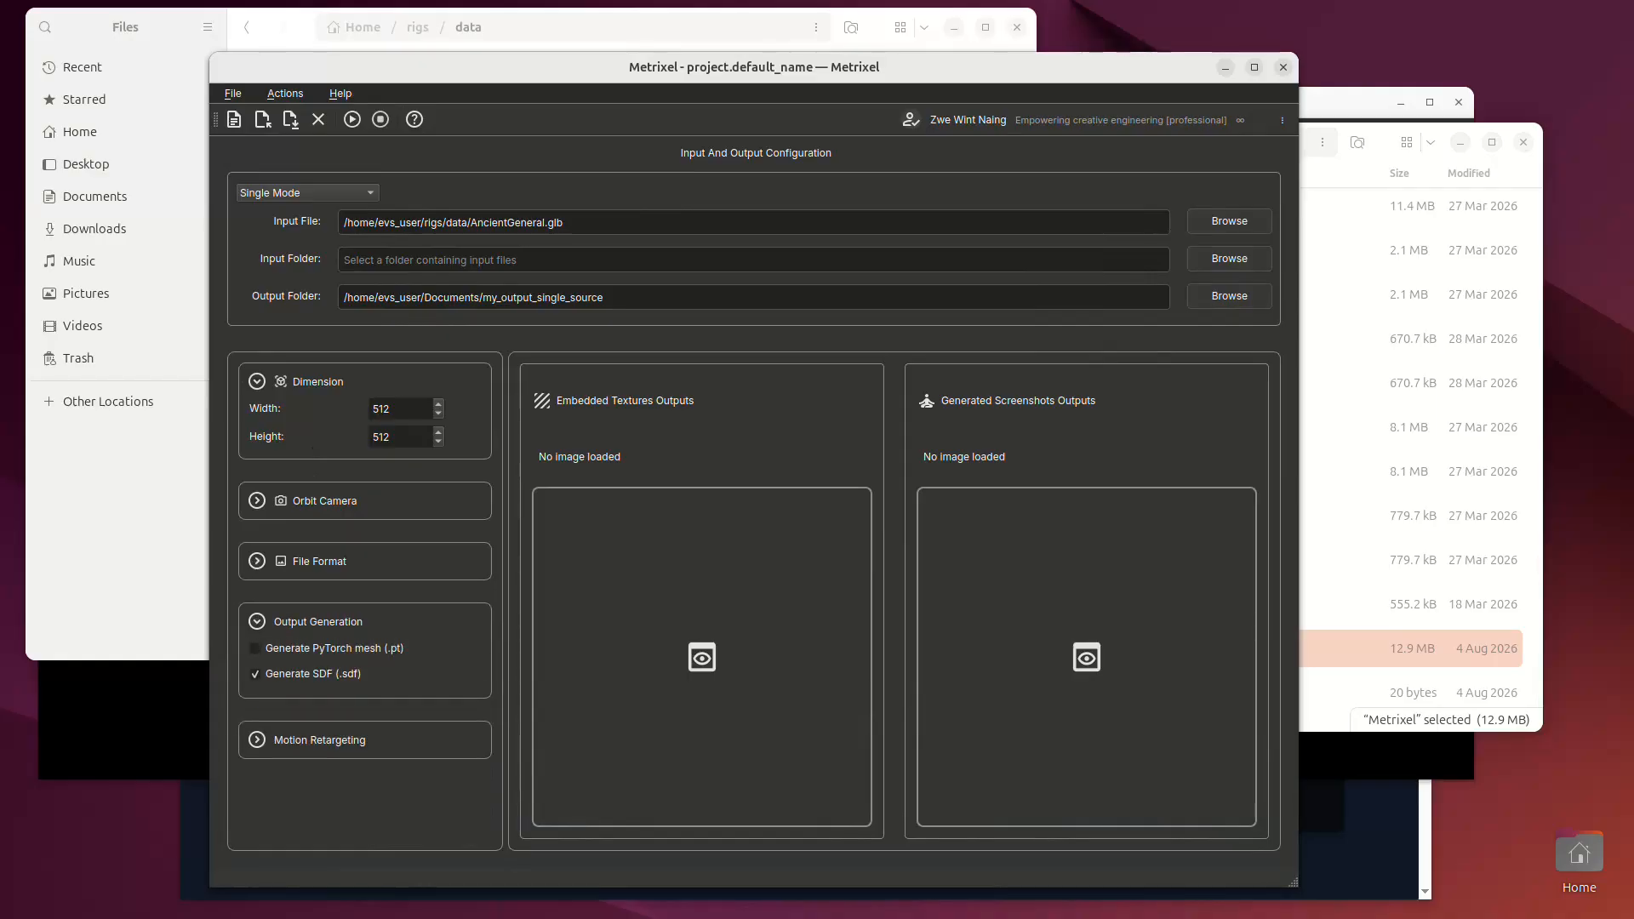
click(257, 621)
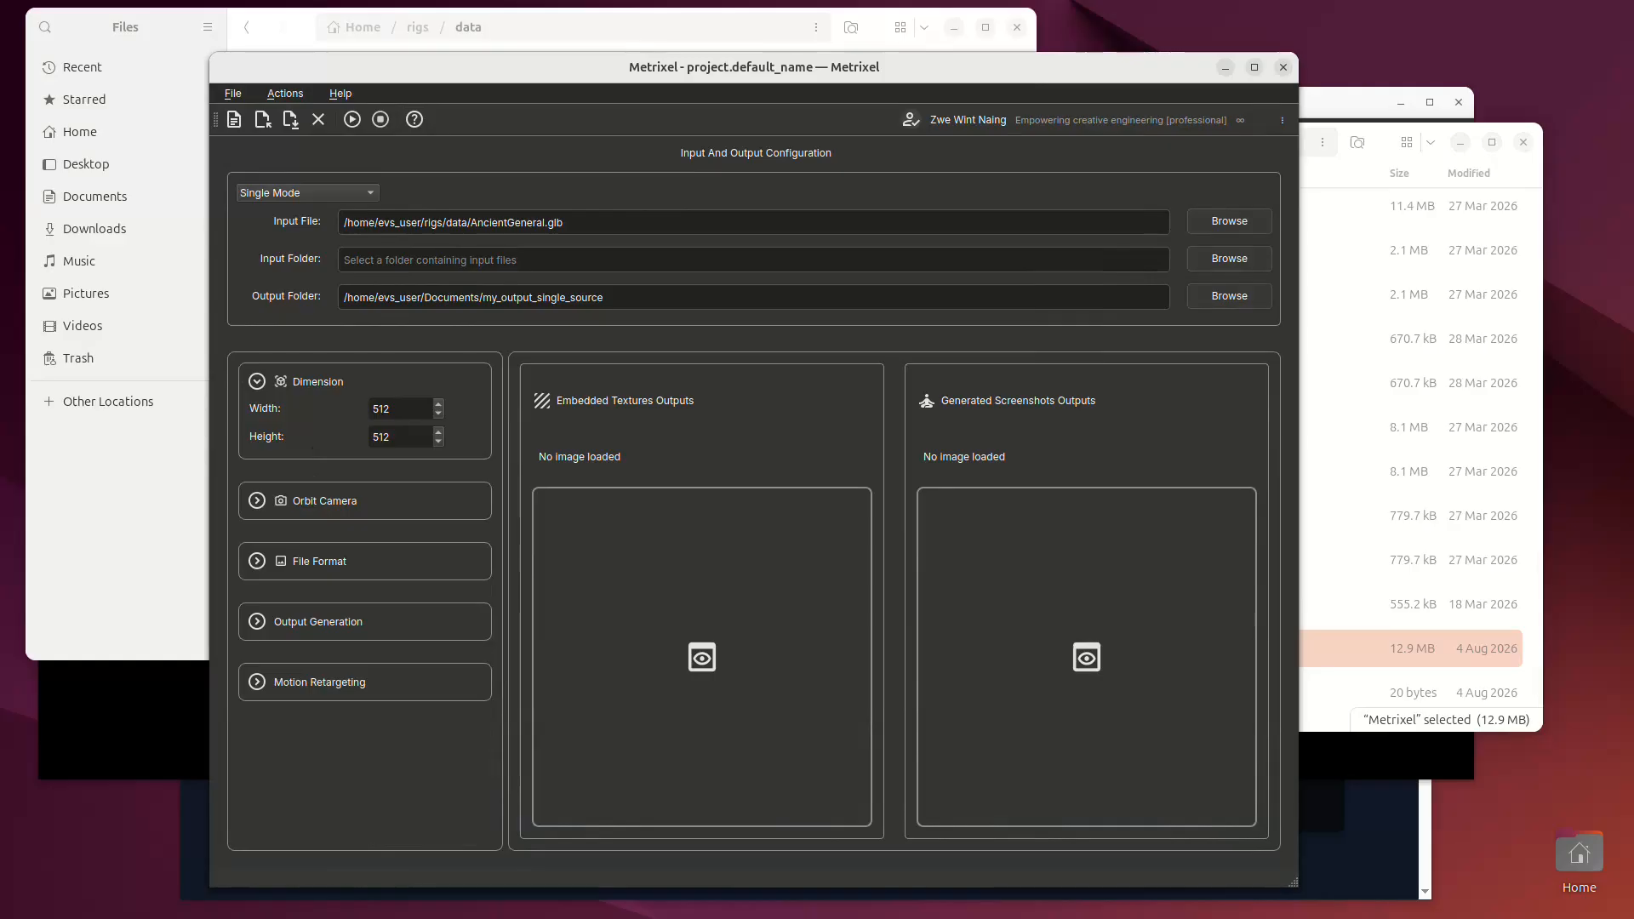
Step: Enable retargeted outputs and add 01_14__playground-climb-jump-down-dangle-legs-push-off-against__120fps.bvh as the single motion source
click(257, 681)
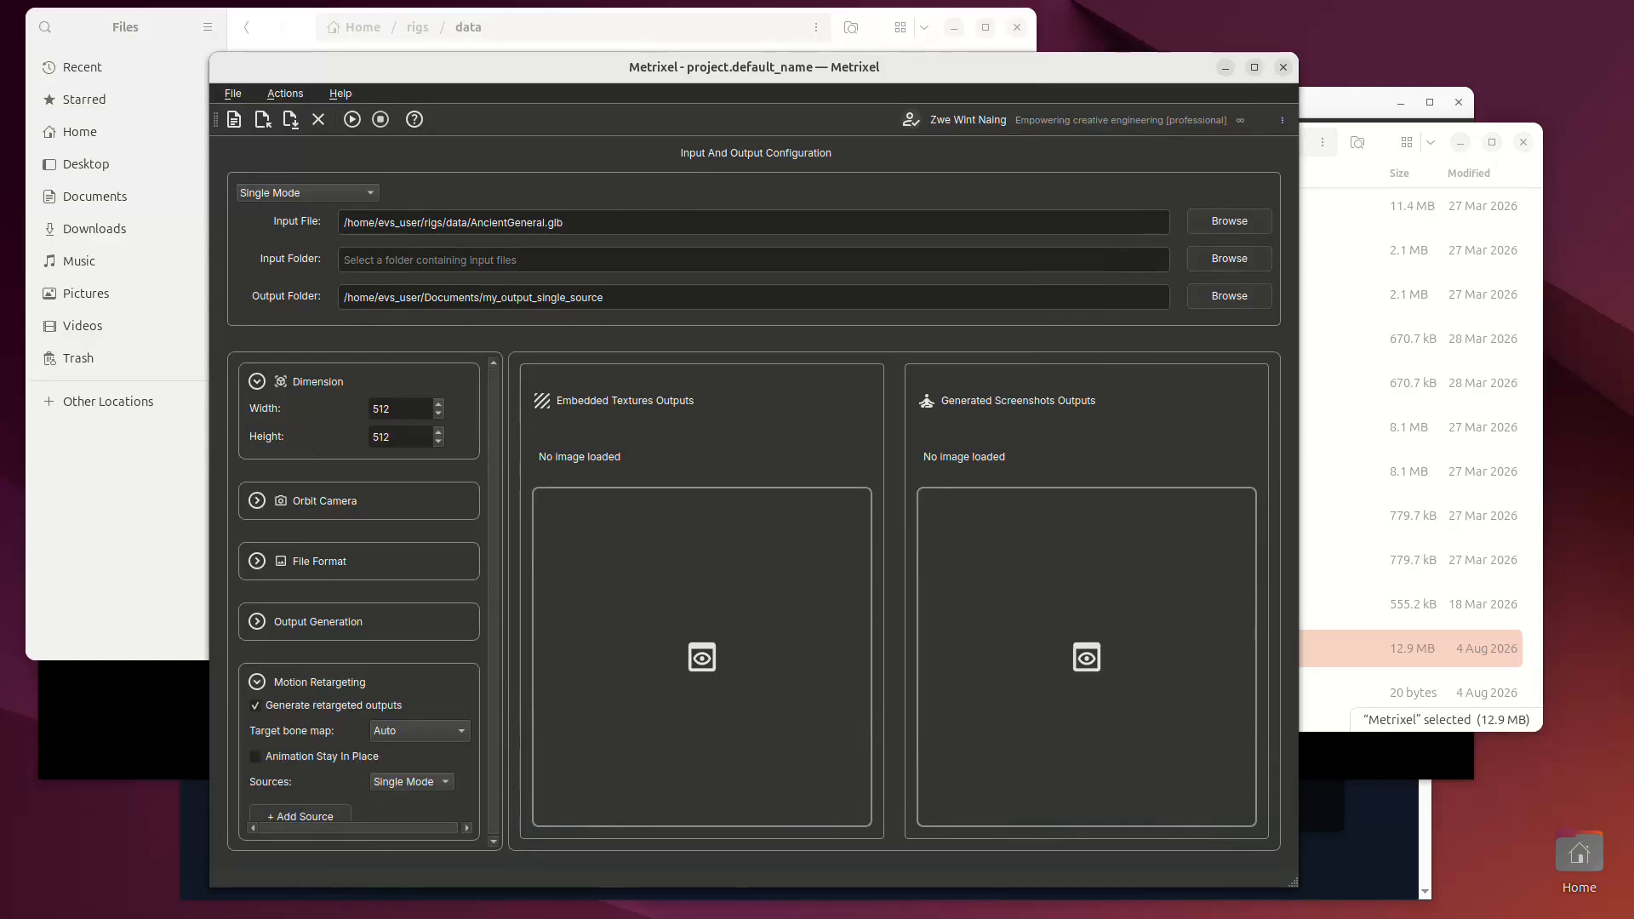
scroll(360, 758, down, 1)
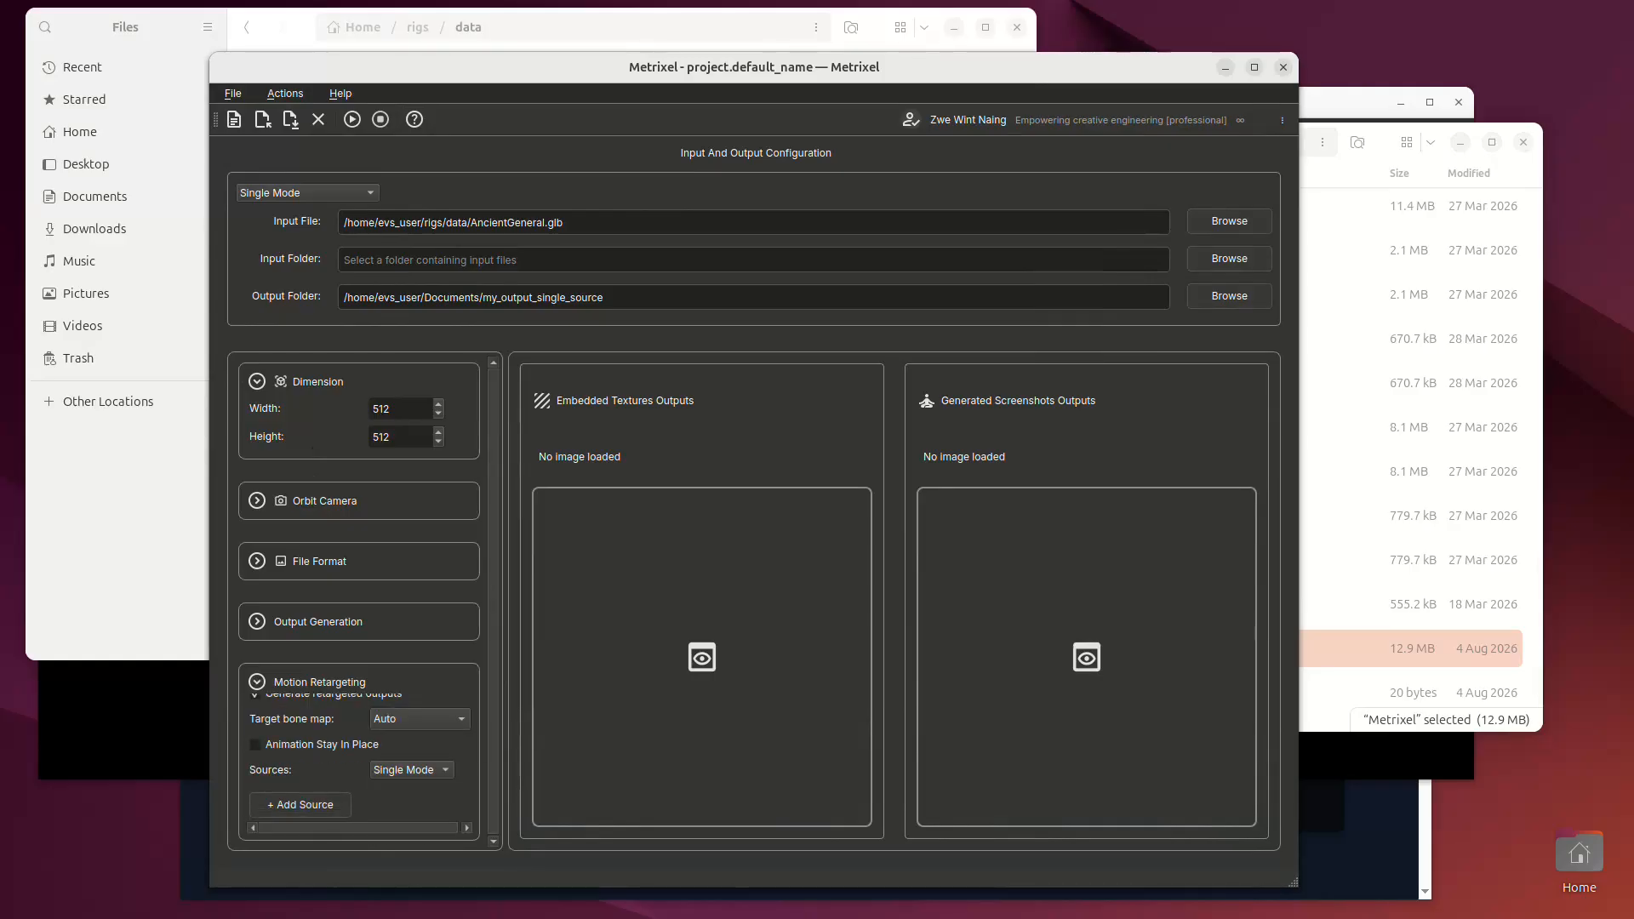
click(300, 805)
click(328, 813)
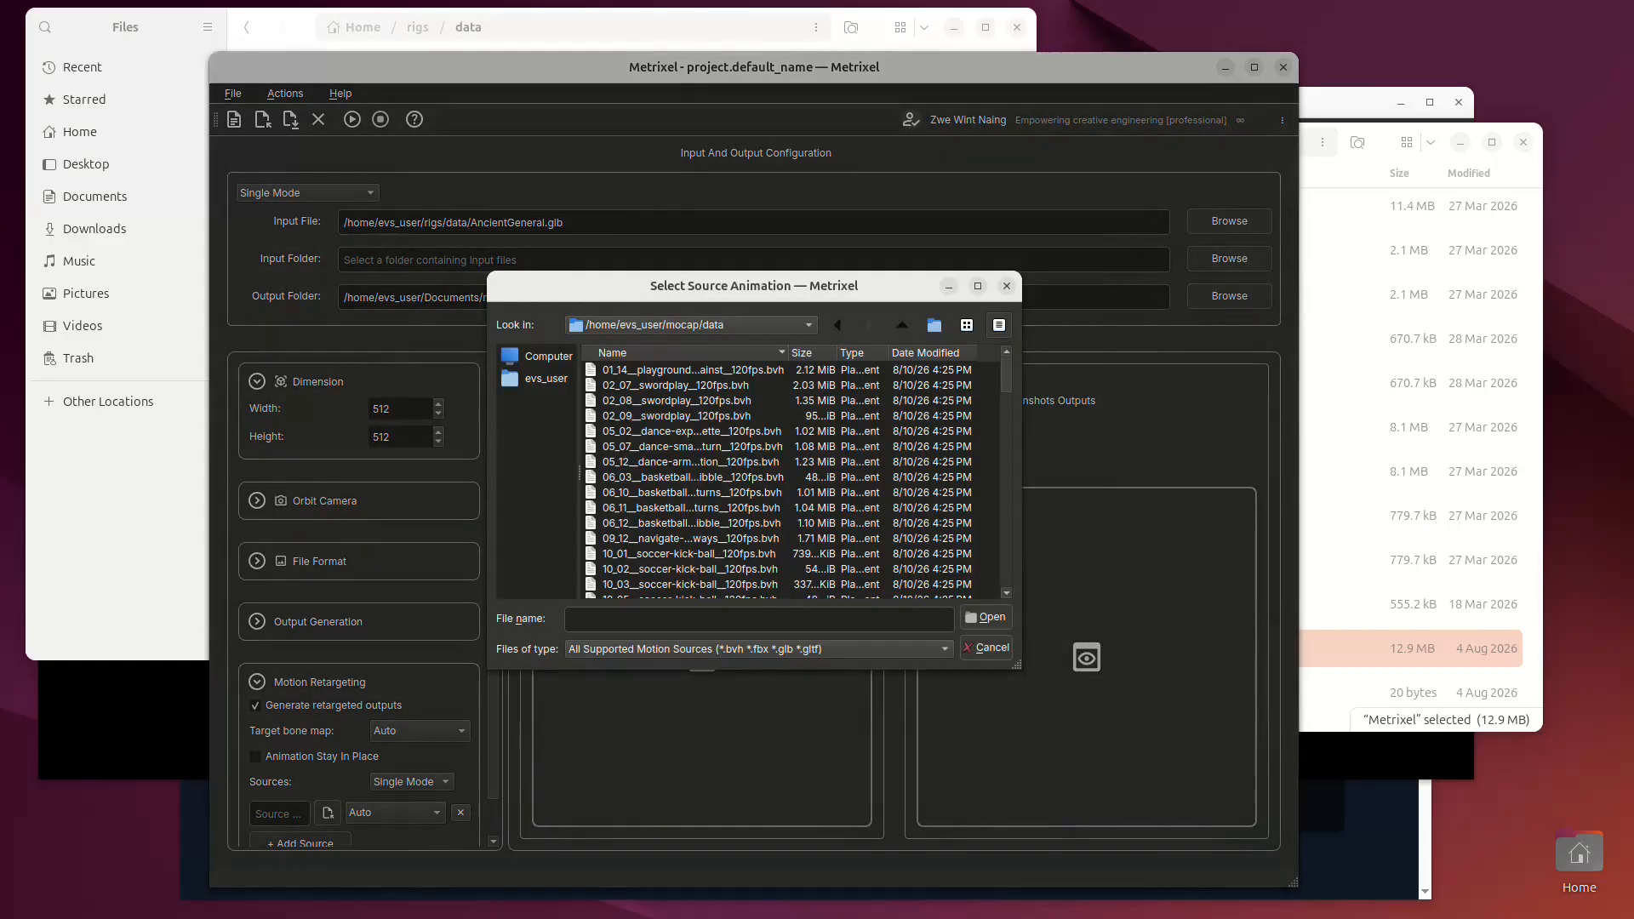
click(693, 370)
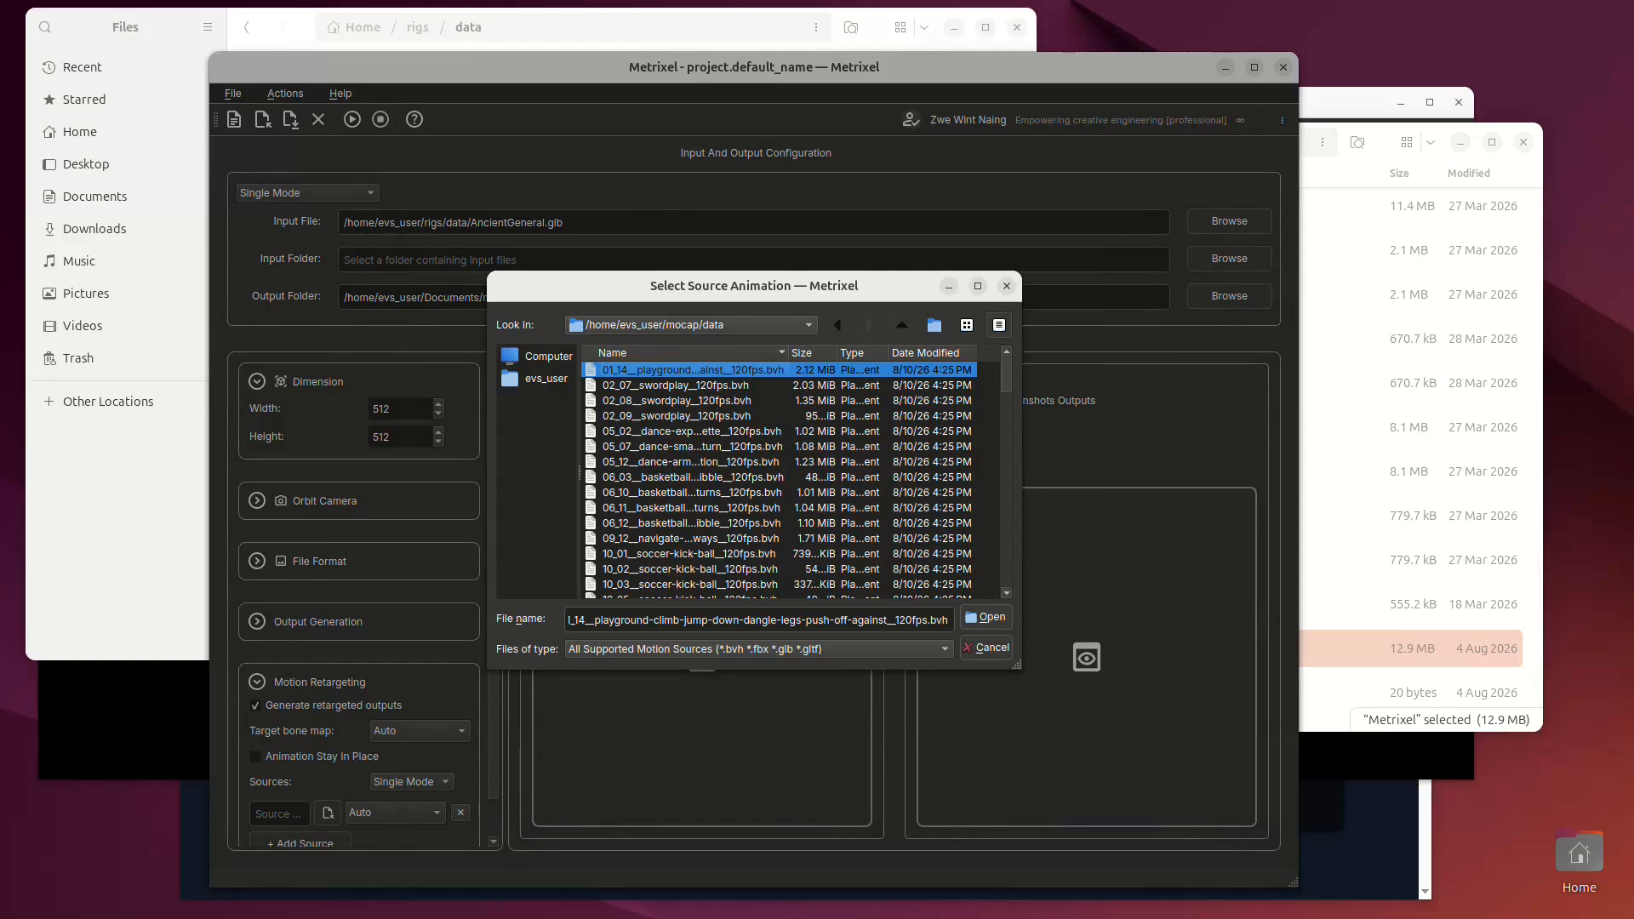
key(Return)
Step: Save the project in Documents as presentation_single_source
key(ctrl+s)
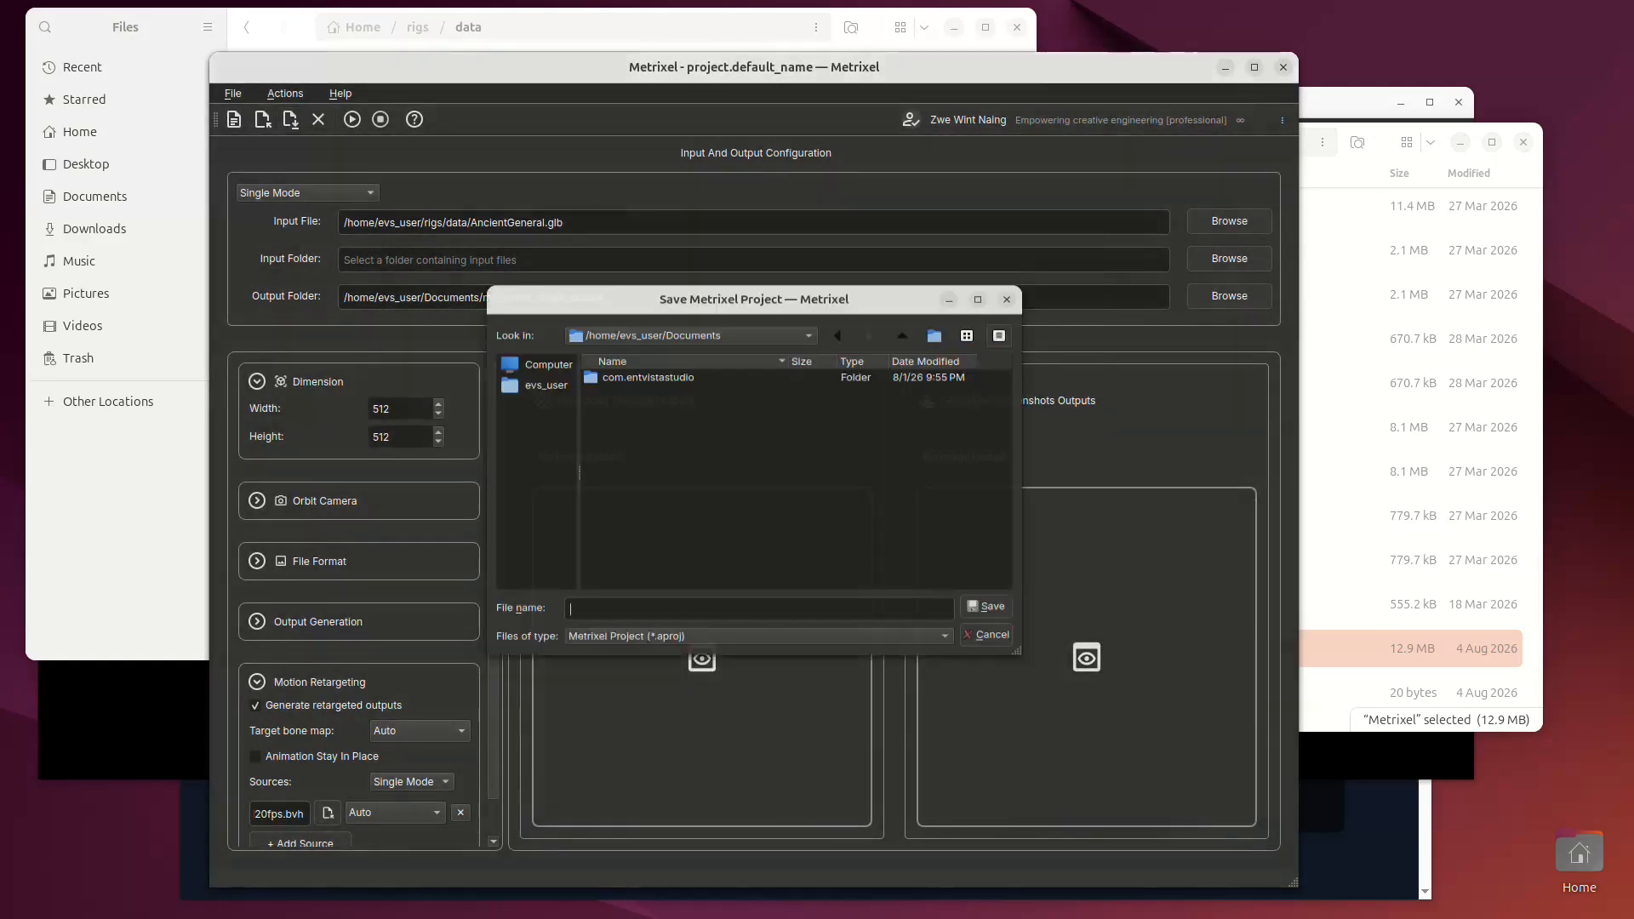
text(presentation_single_sour)
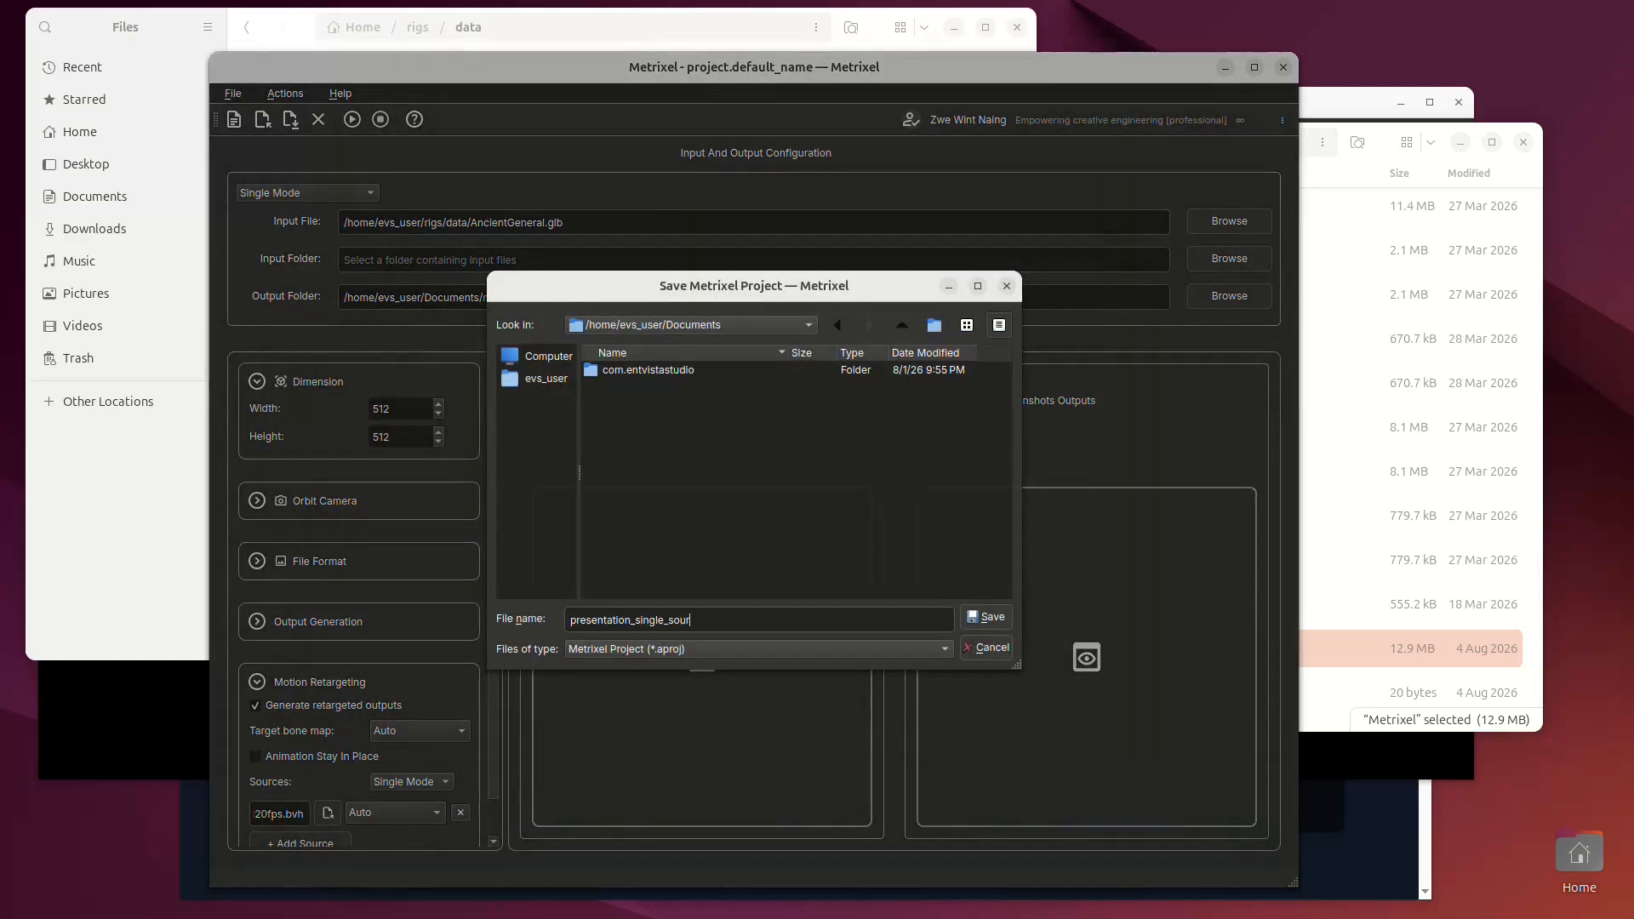
text(ce)
key(Return)
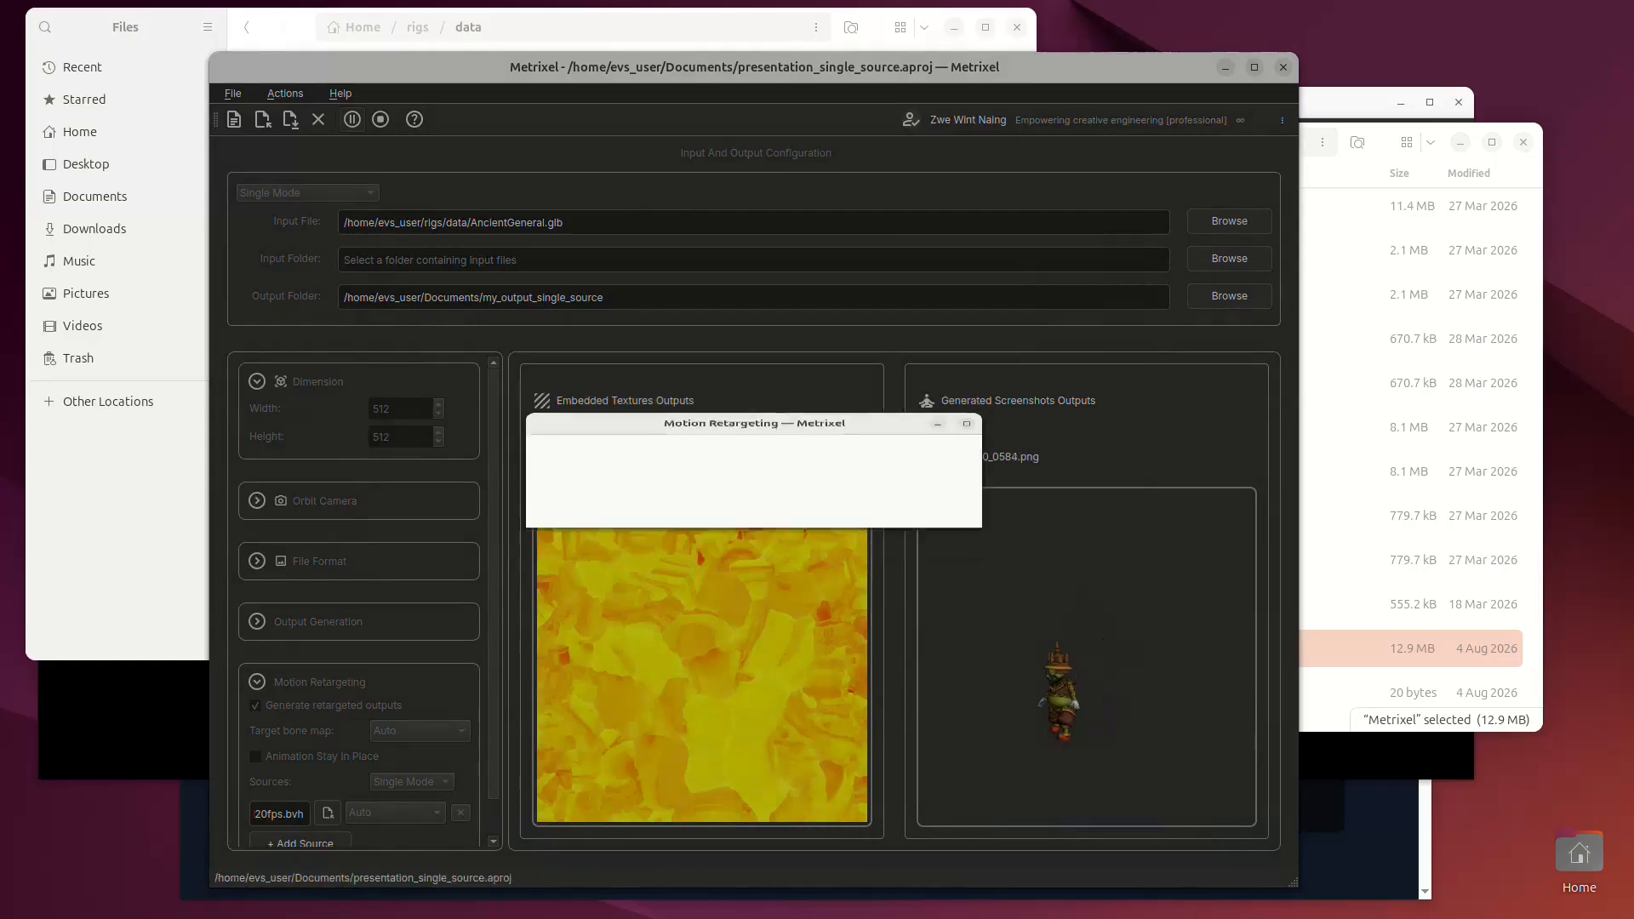
Step: View the generation report, examine the processed files and motion retargeting details, and close it
key(Return)
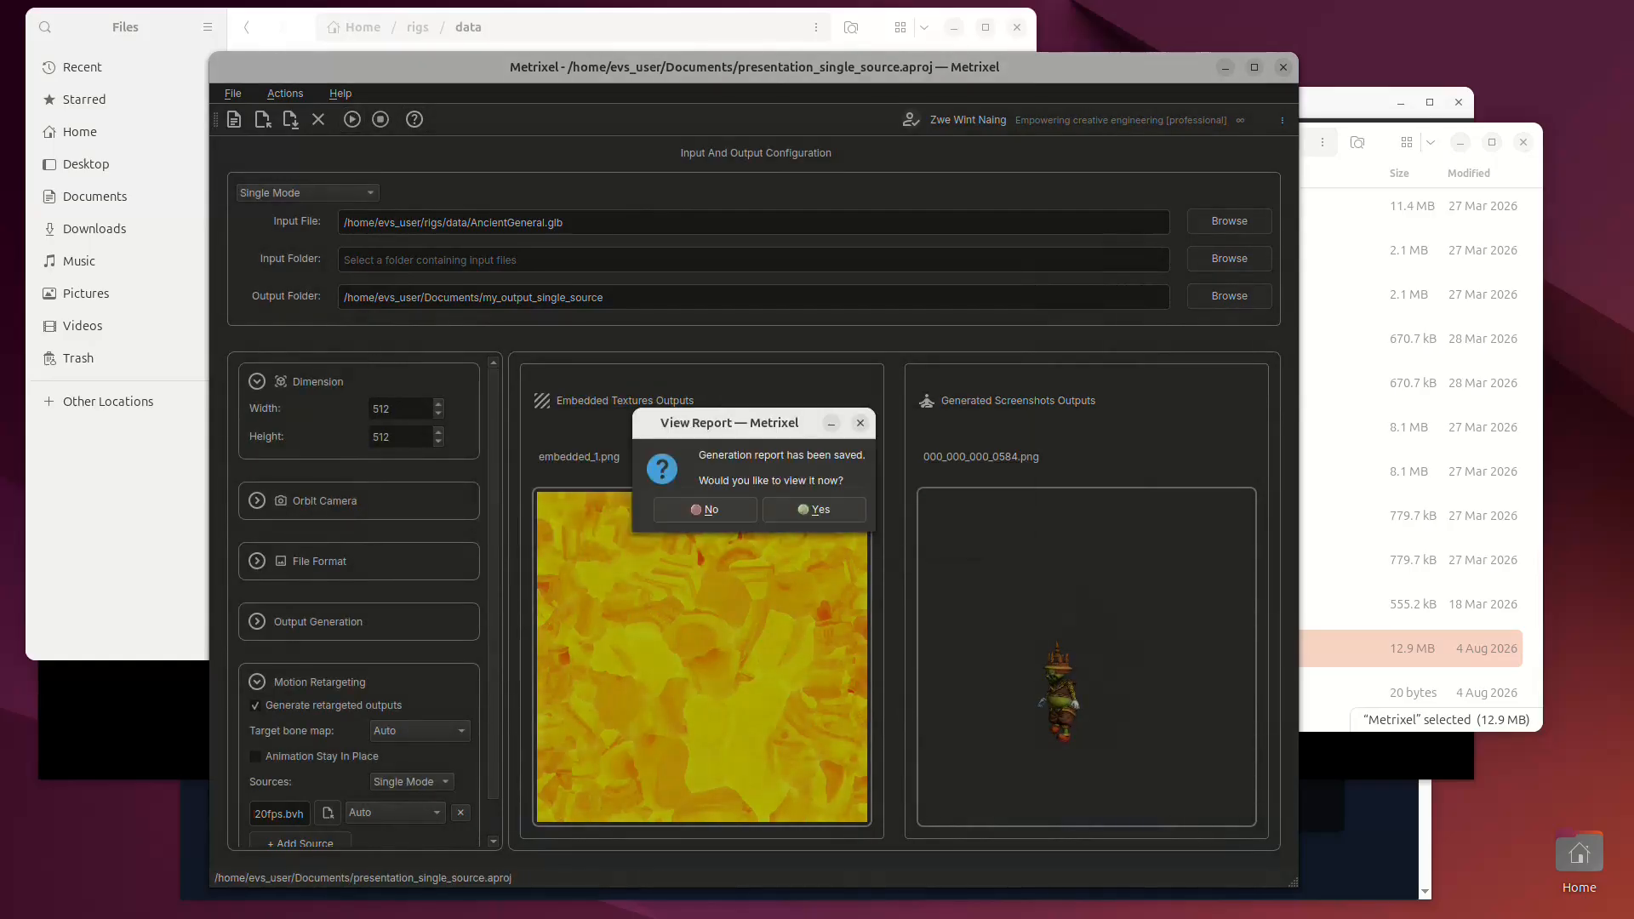
key(Return)
scroll(738, 425, down, 5)
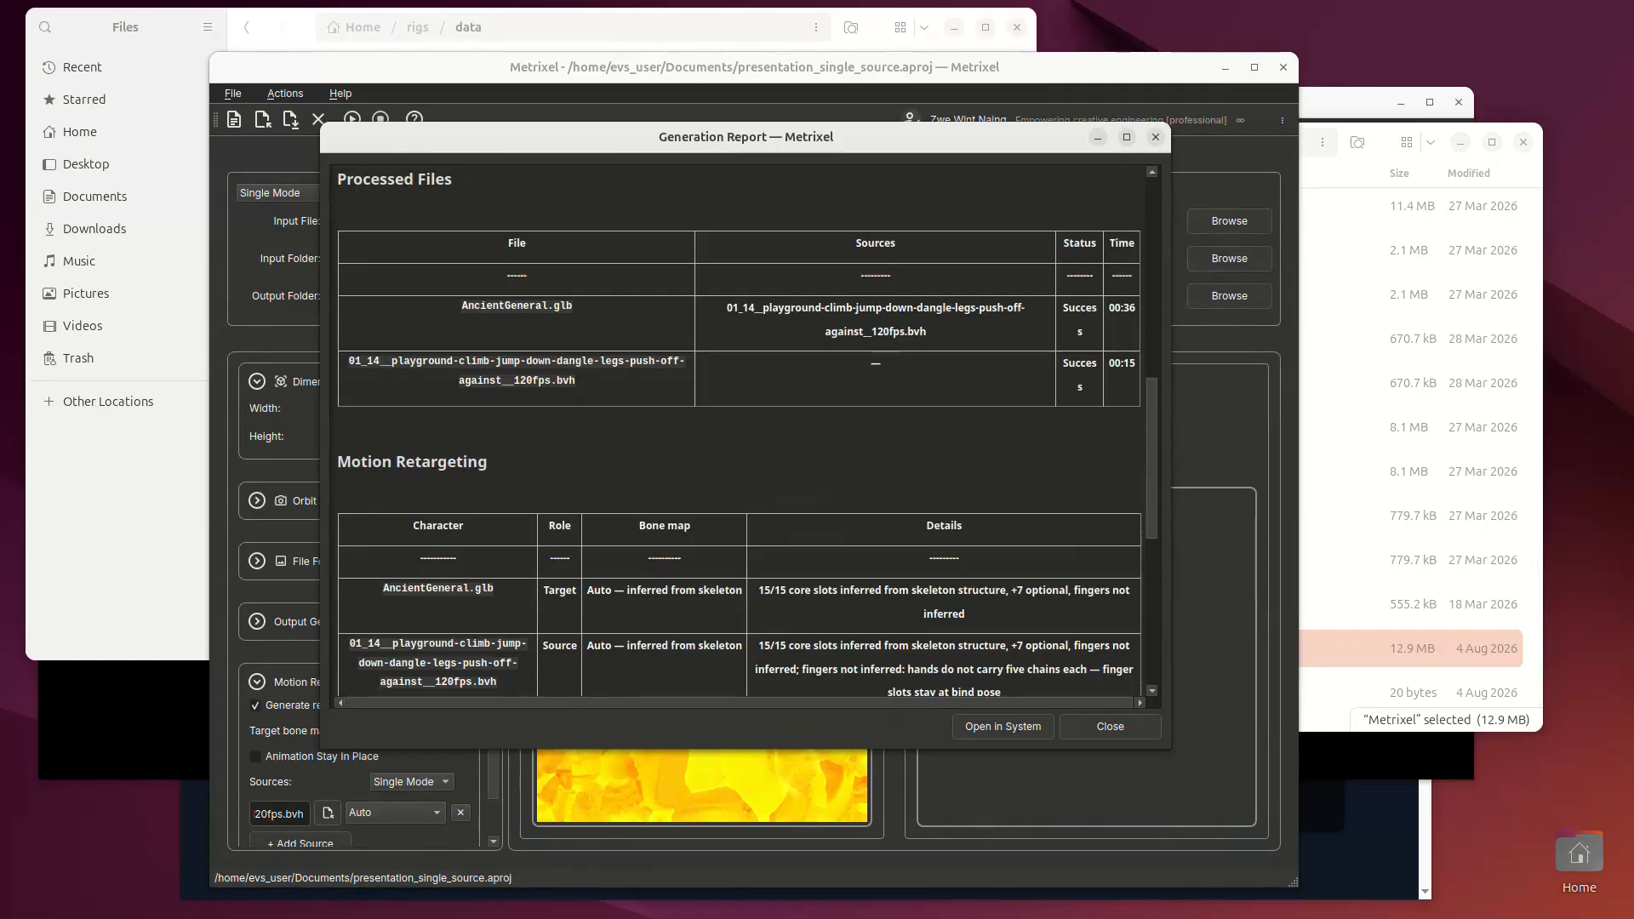
scroll(739, 426, down, 6)
key(Escape)
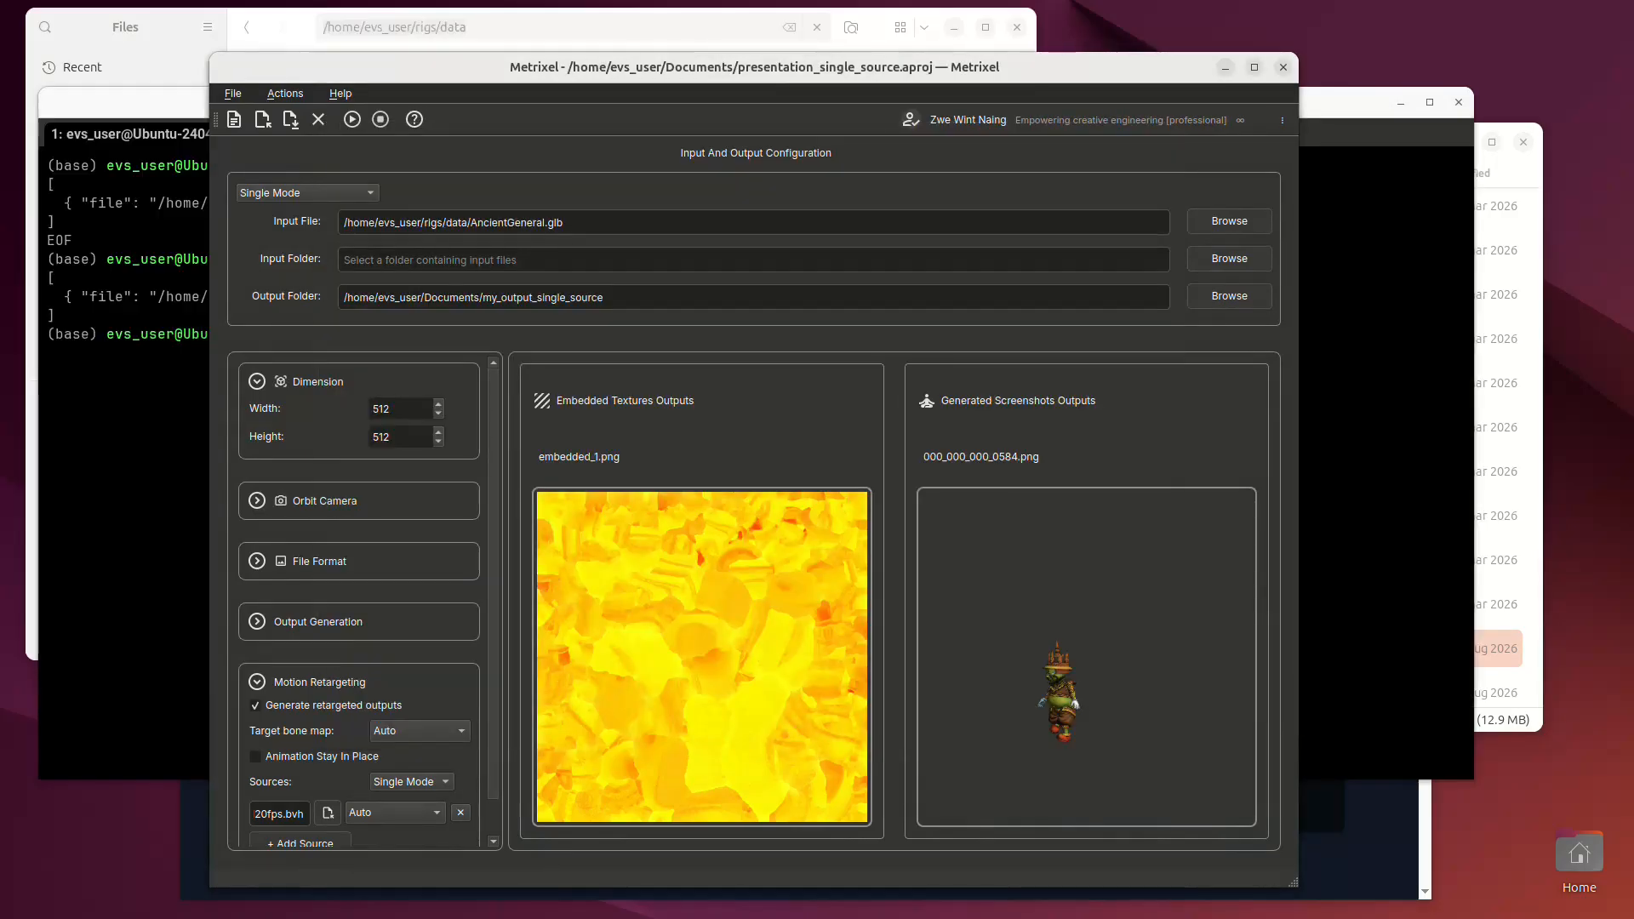
Step: Switch to Files and open the assets/000001 folder inside Documents/my_output_single_source
click(638, 28)
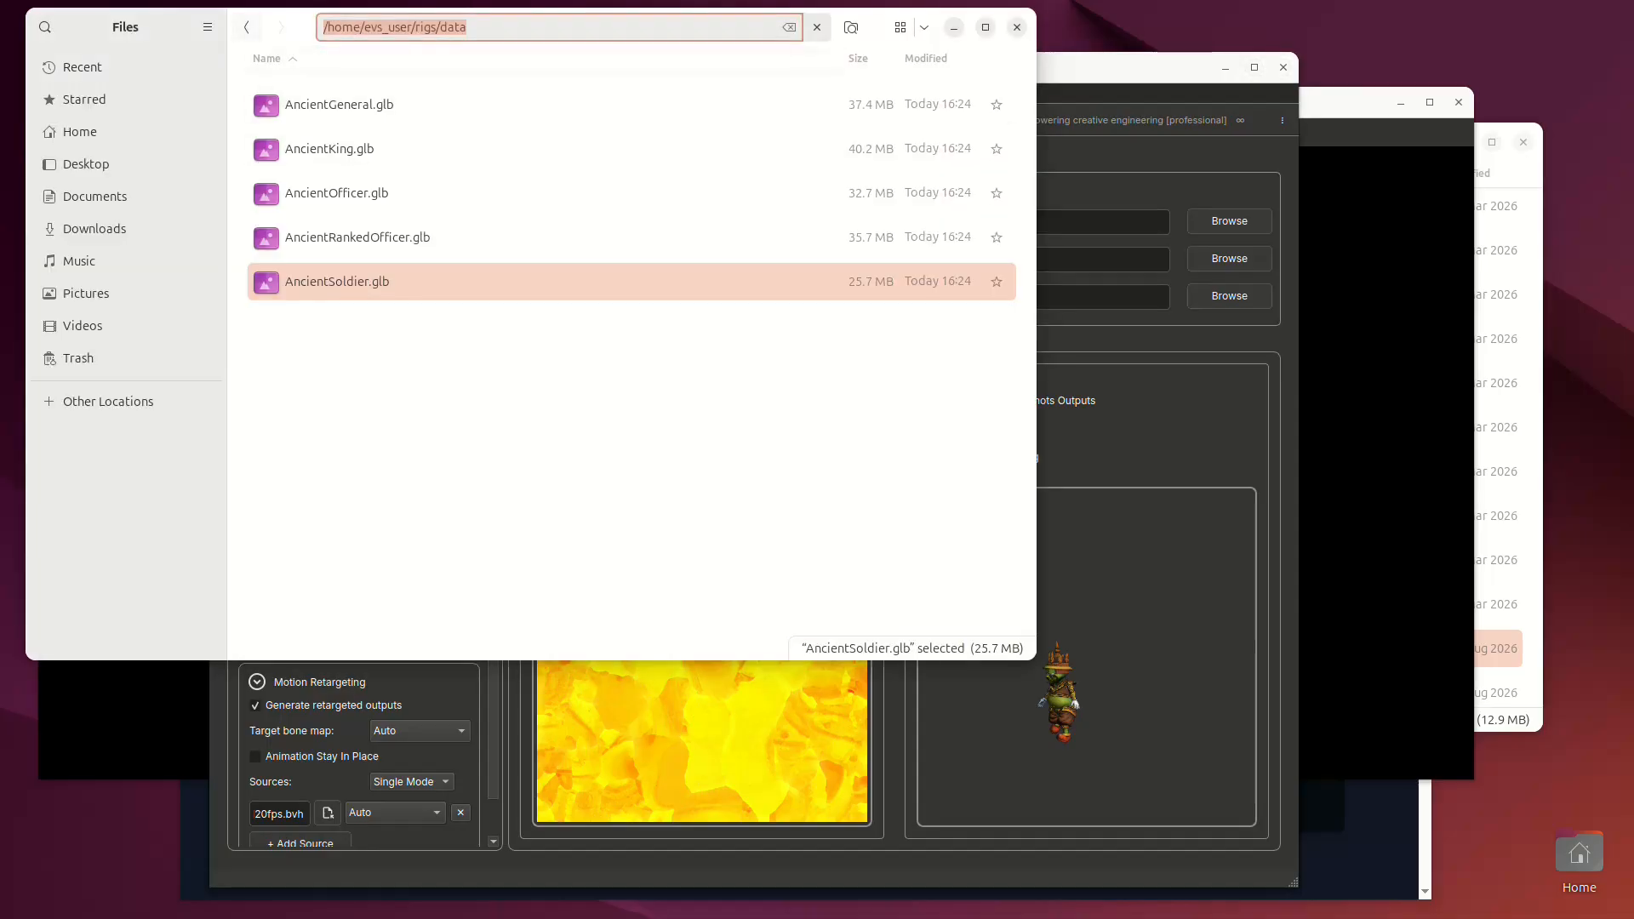
click(246, 27)
click(95, 197)
double_click(358, 149)
double_click(358, 104)
double_click(358, 105)
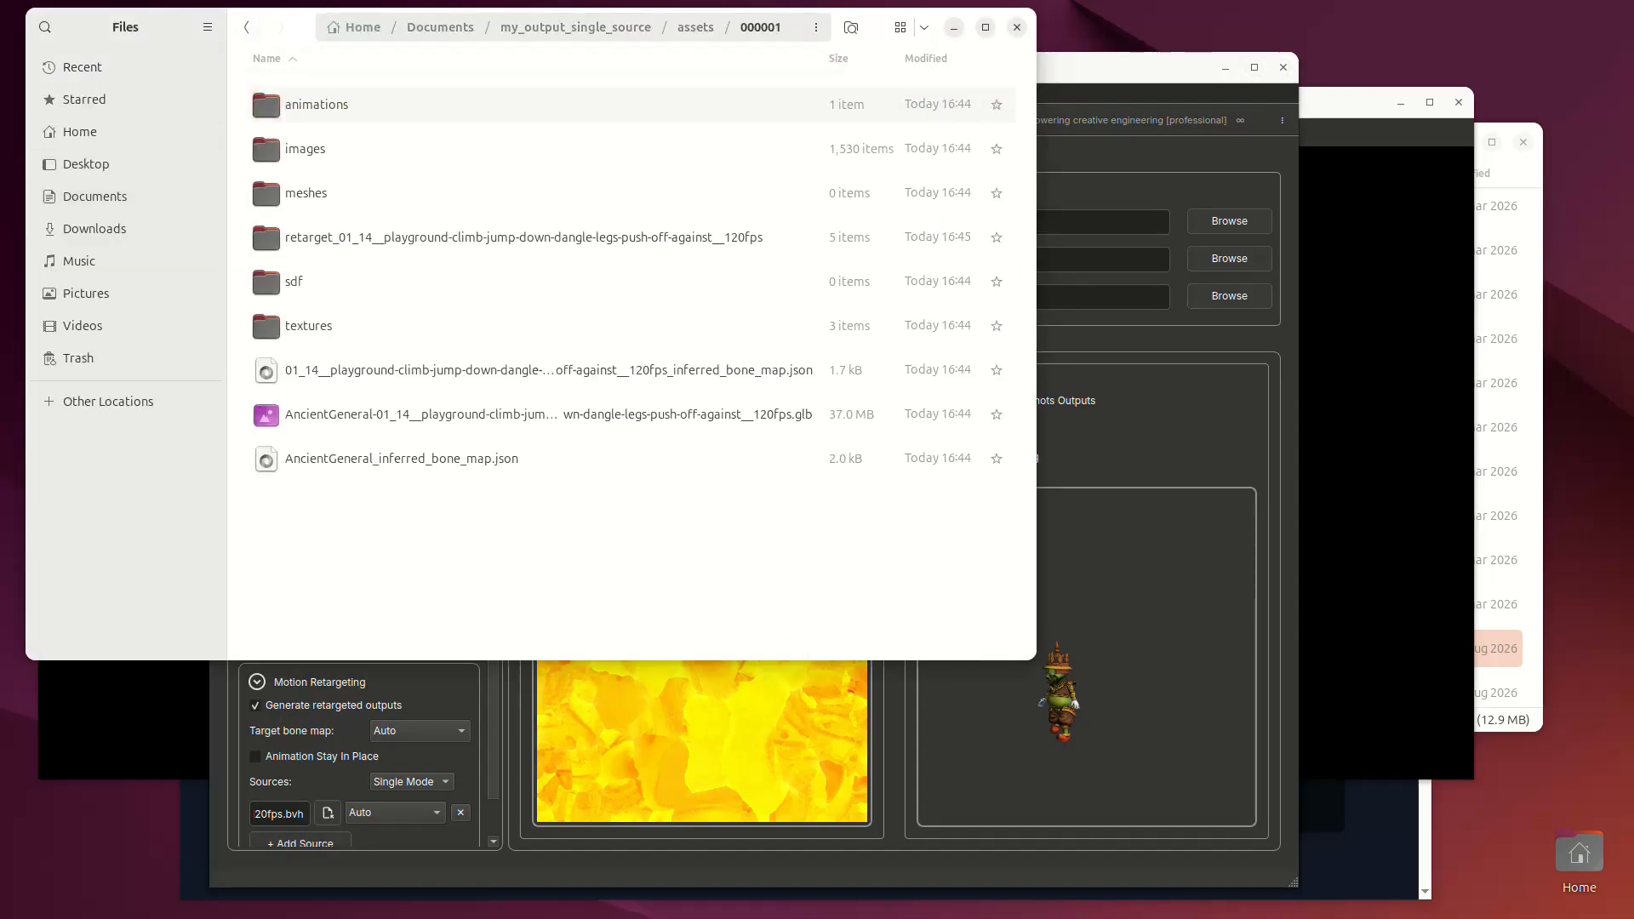
Step: Load the retargeted AncientGeneral-01_14 playground-climb GLB file into the Babylon.js Sandbox in the browser
click(477, 415)
right_click(476, 414)
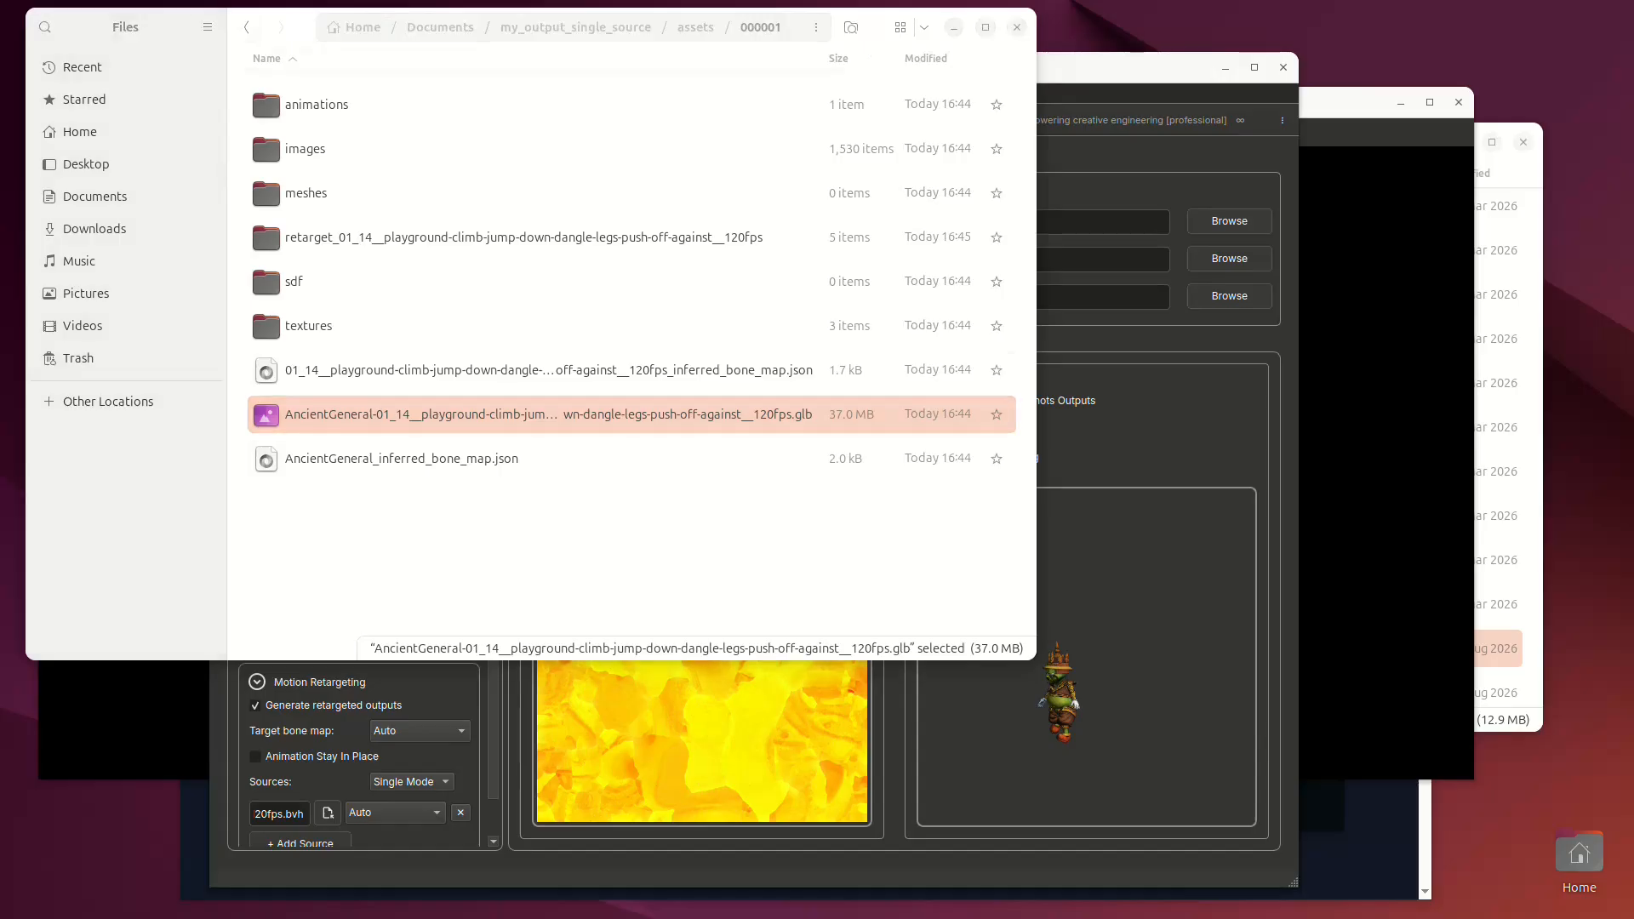
key(alt+Tab)
drag(323, 414, 1313, 445)
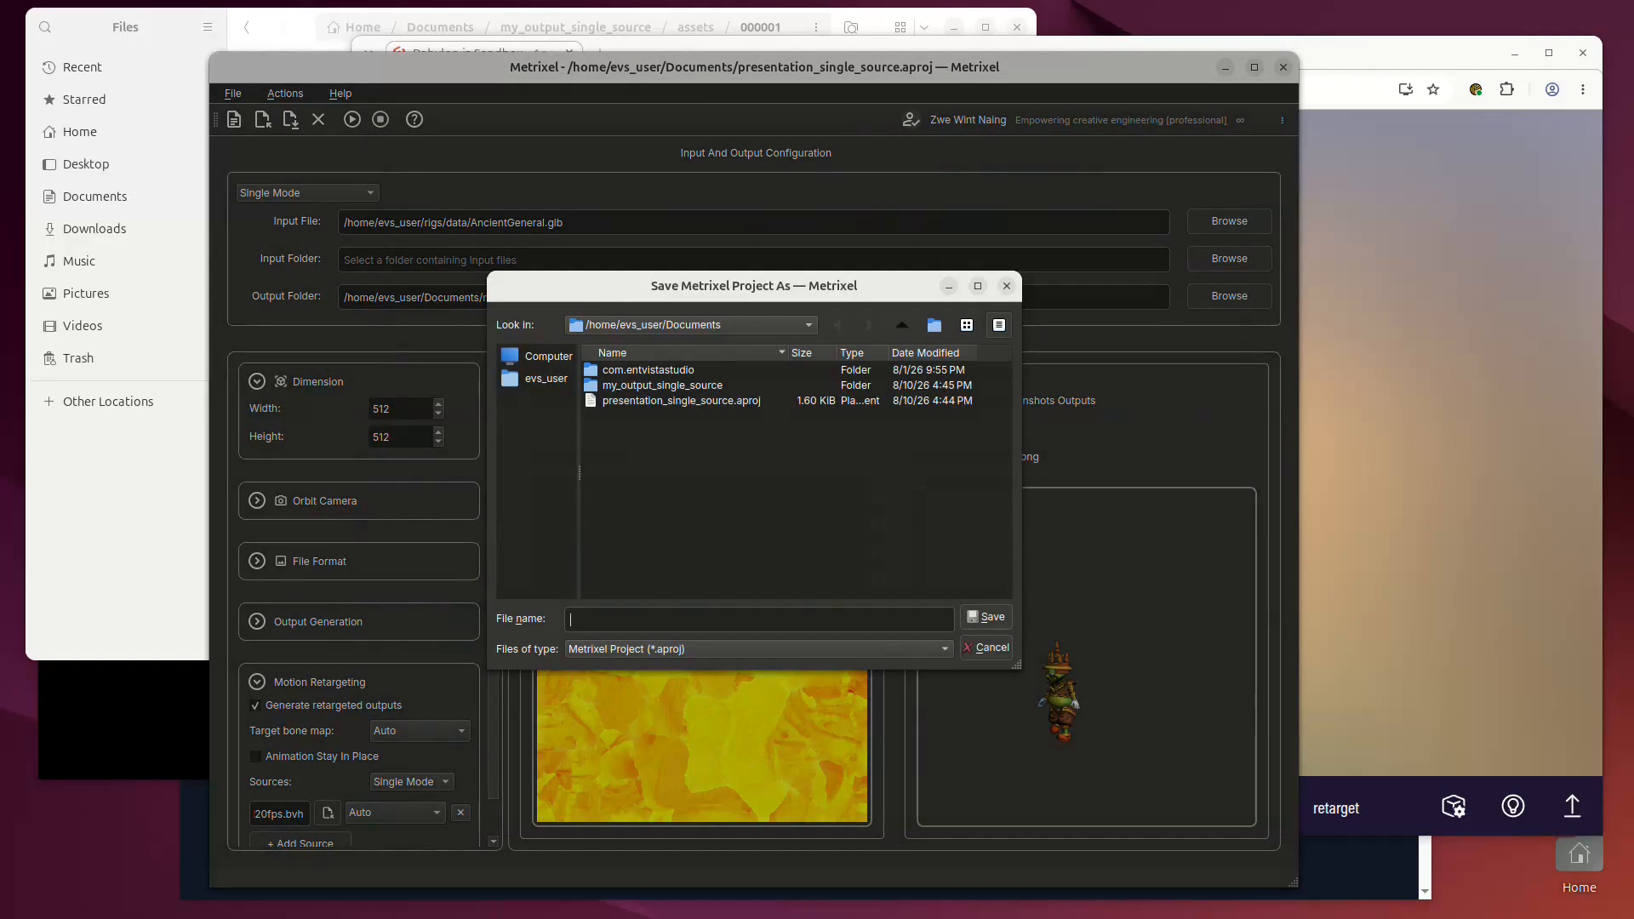
Step: Save a copy of the Metrixel project as presentation_batch_source.aproj in Documents
click(681, 400)
drag(663, 621, 629, 620)
text(batch)
key(Return)
Step: Switch the motion retargeting sources to Batch Mode and choose /home/evs_user/mocap/data as the source animations folder
click(412, 782)
click(407, 803)
scroll(407, 803, down, 2)
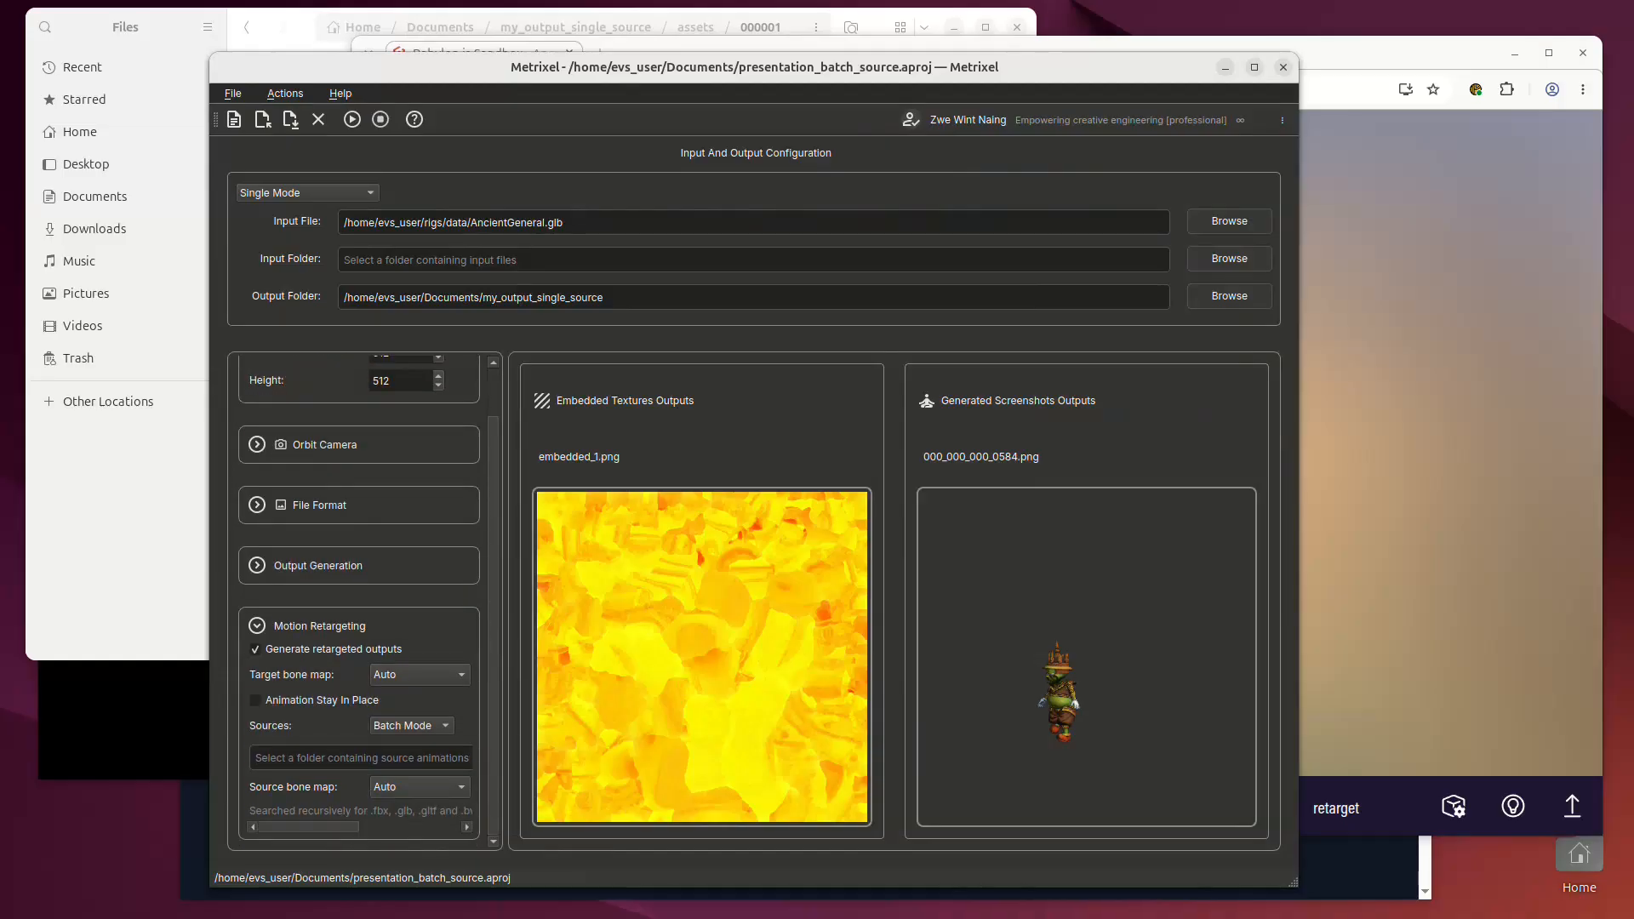
drag(328, 827, 434, 827)
click(430, 757)
click(544, 379)
double_click(620, 430)
double_click(613, 371)
click(985, 617)
drag(411, 828, 309, 827)
Step: Change the output folder to /home/evs_user/Documents/my_output_batch_source
drag(566, 297, 543, 297)
key(BackSpace)
key(BackSpace)
text(batch)
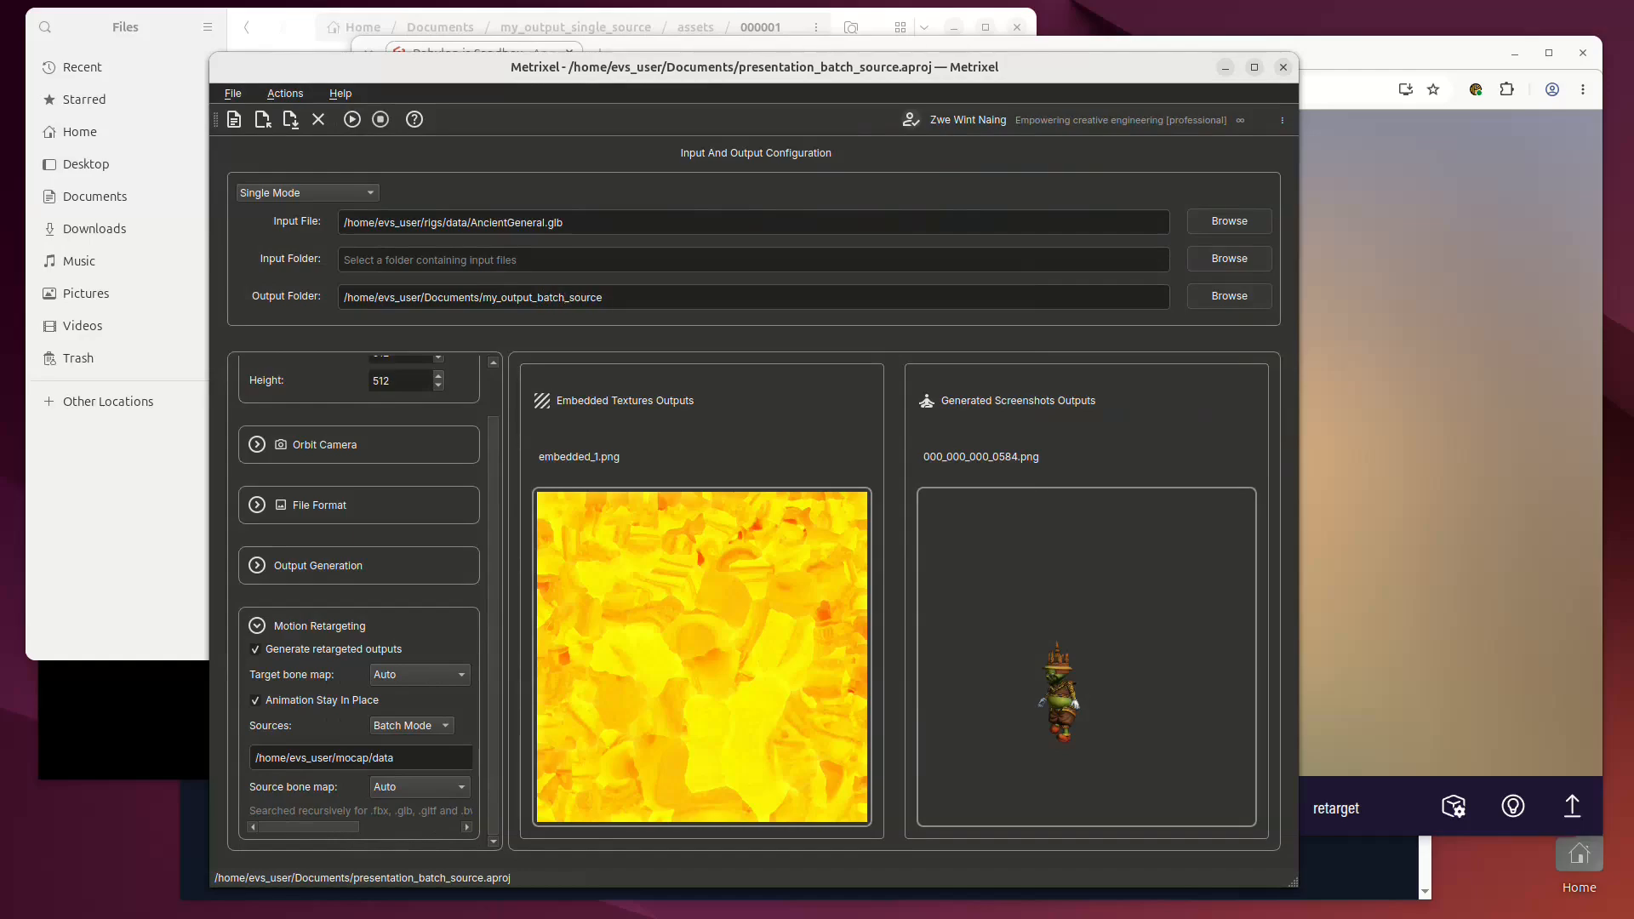
Step: Save the batch project and start the generation run
key(ctrl+s)
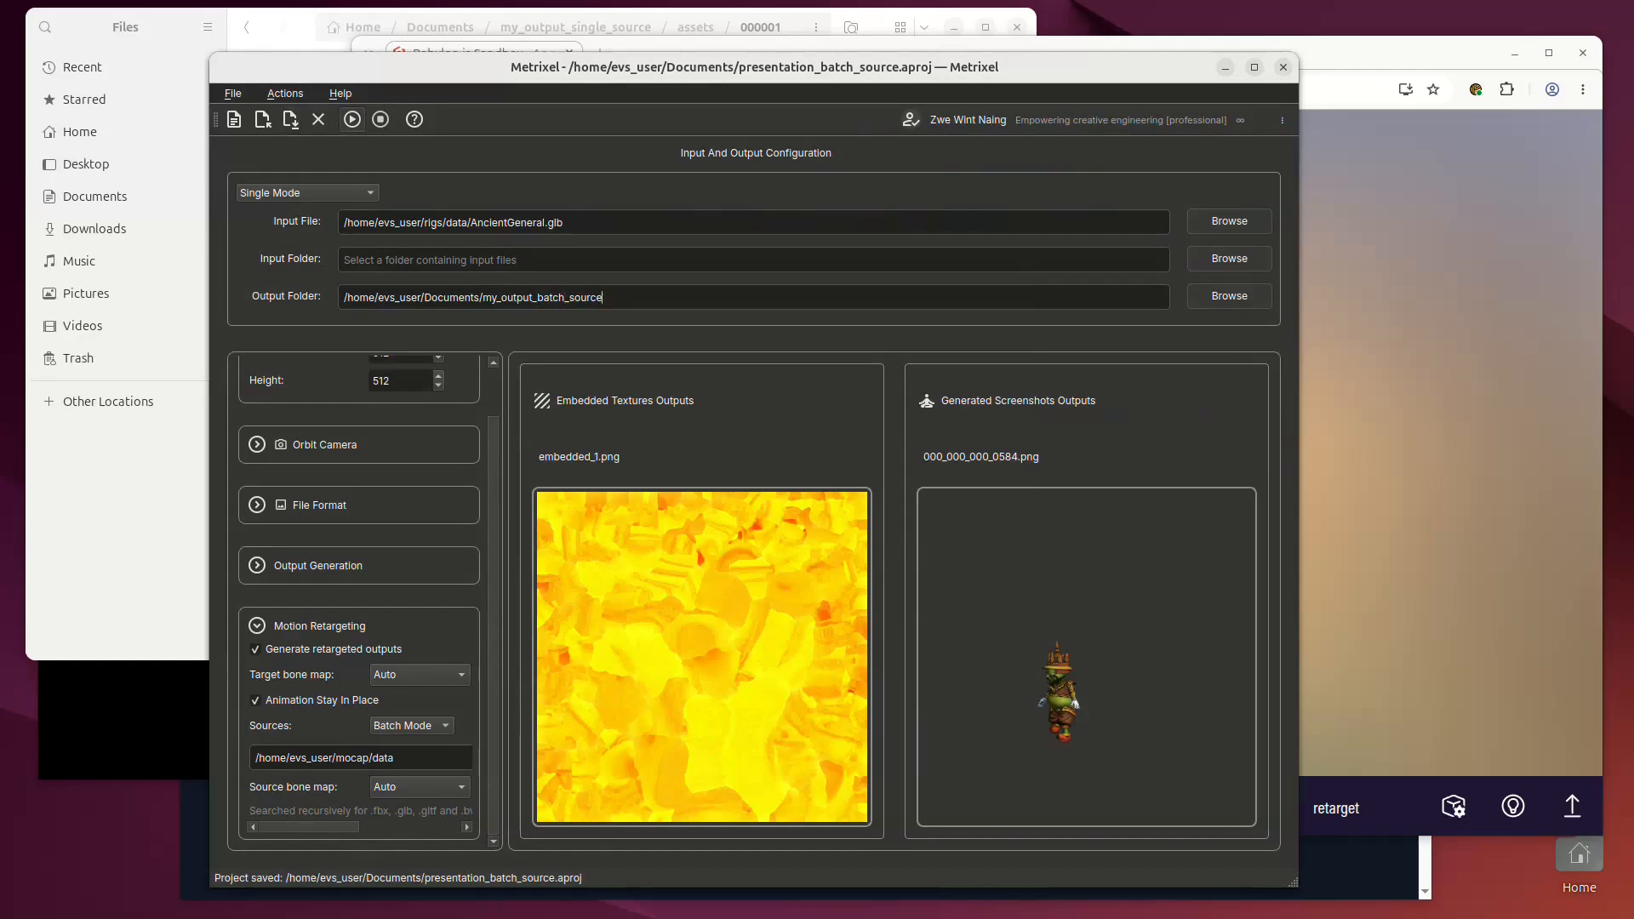
click(352, 119)
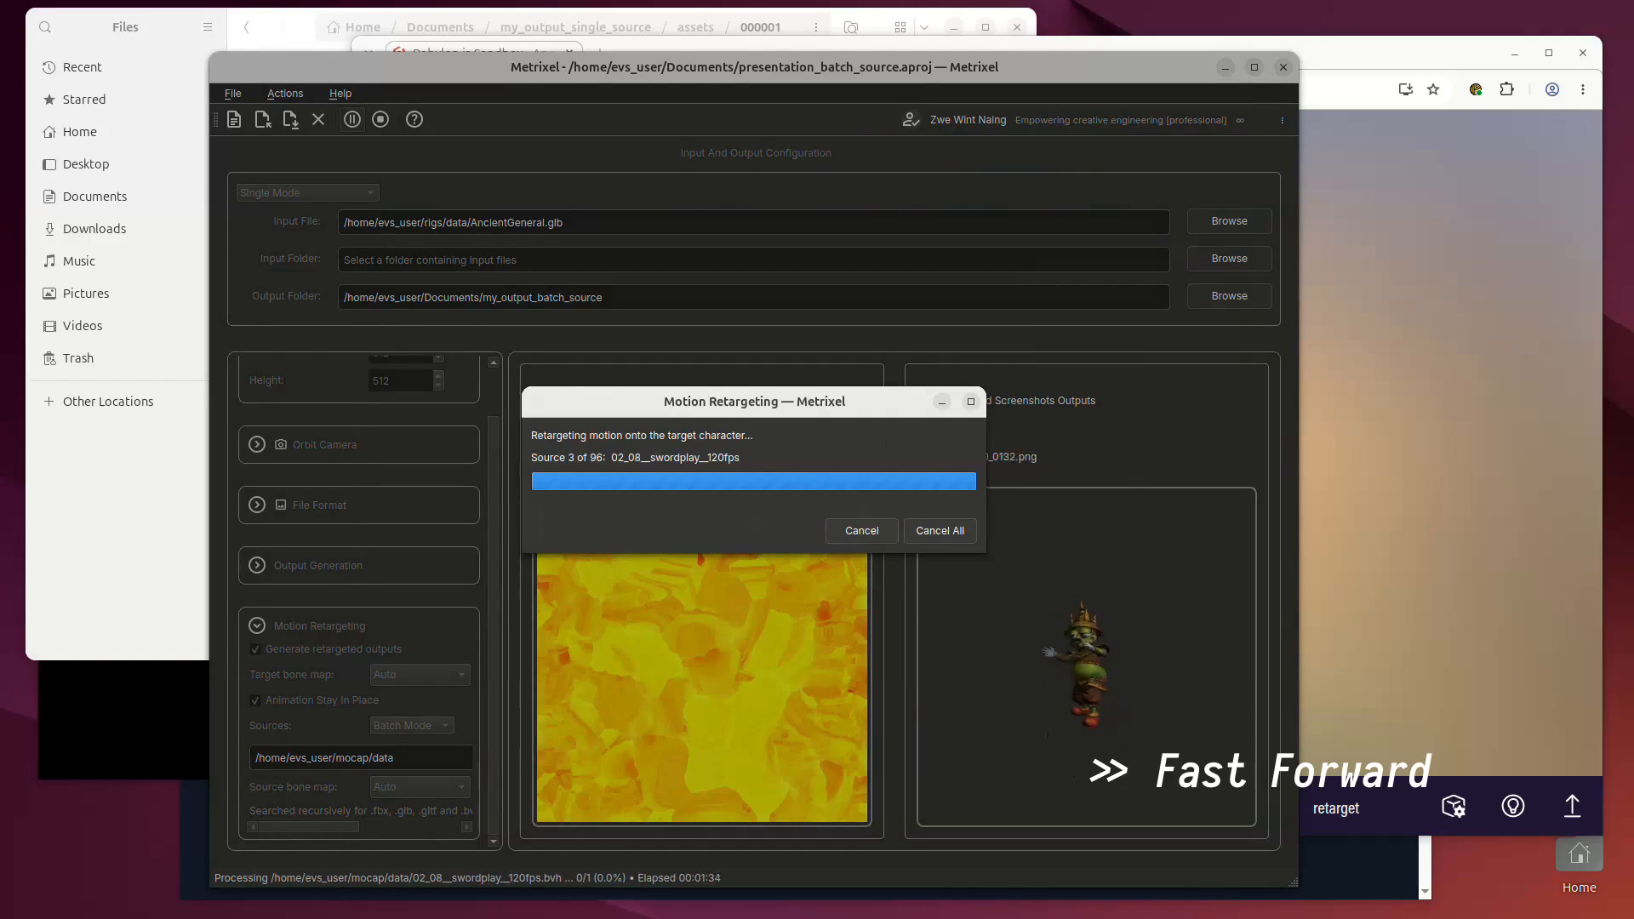
Step: Open my_output_batch_source/assets/000001 in Files and examine the retargeted folders, bone maps and GLB files
click(292, 27)
click(440, 27)
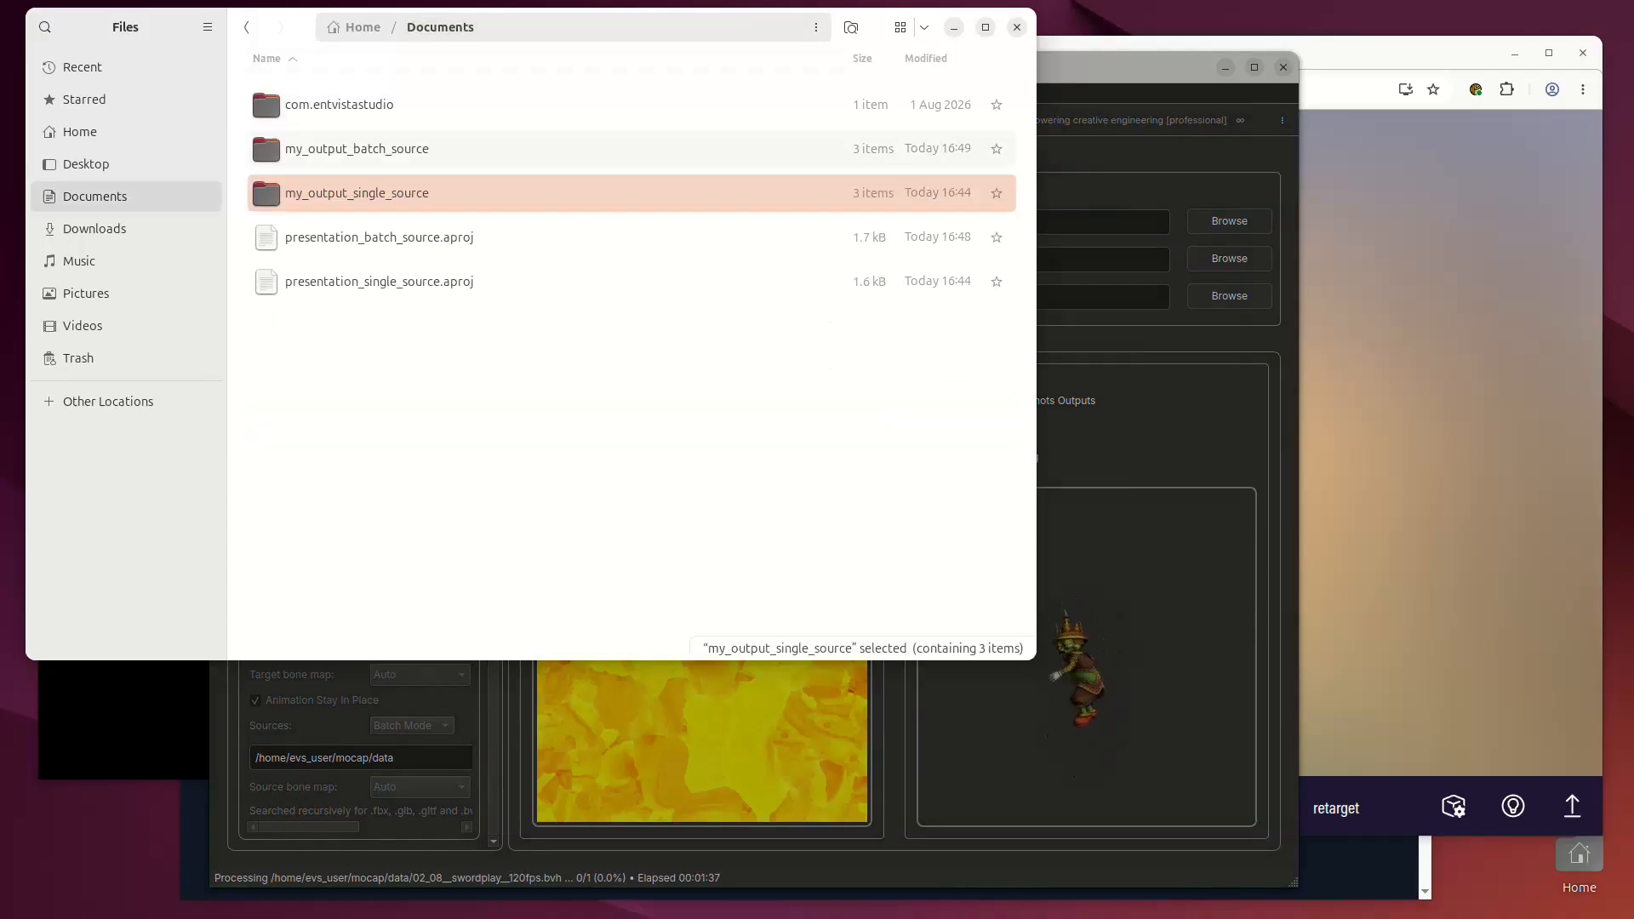
double_click(357, 148)
double_click(307, 104)
double_click(307, 104)
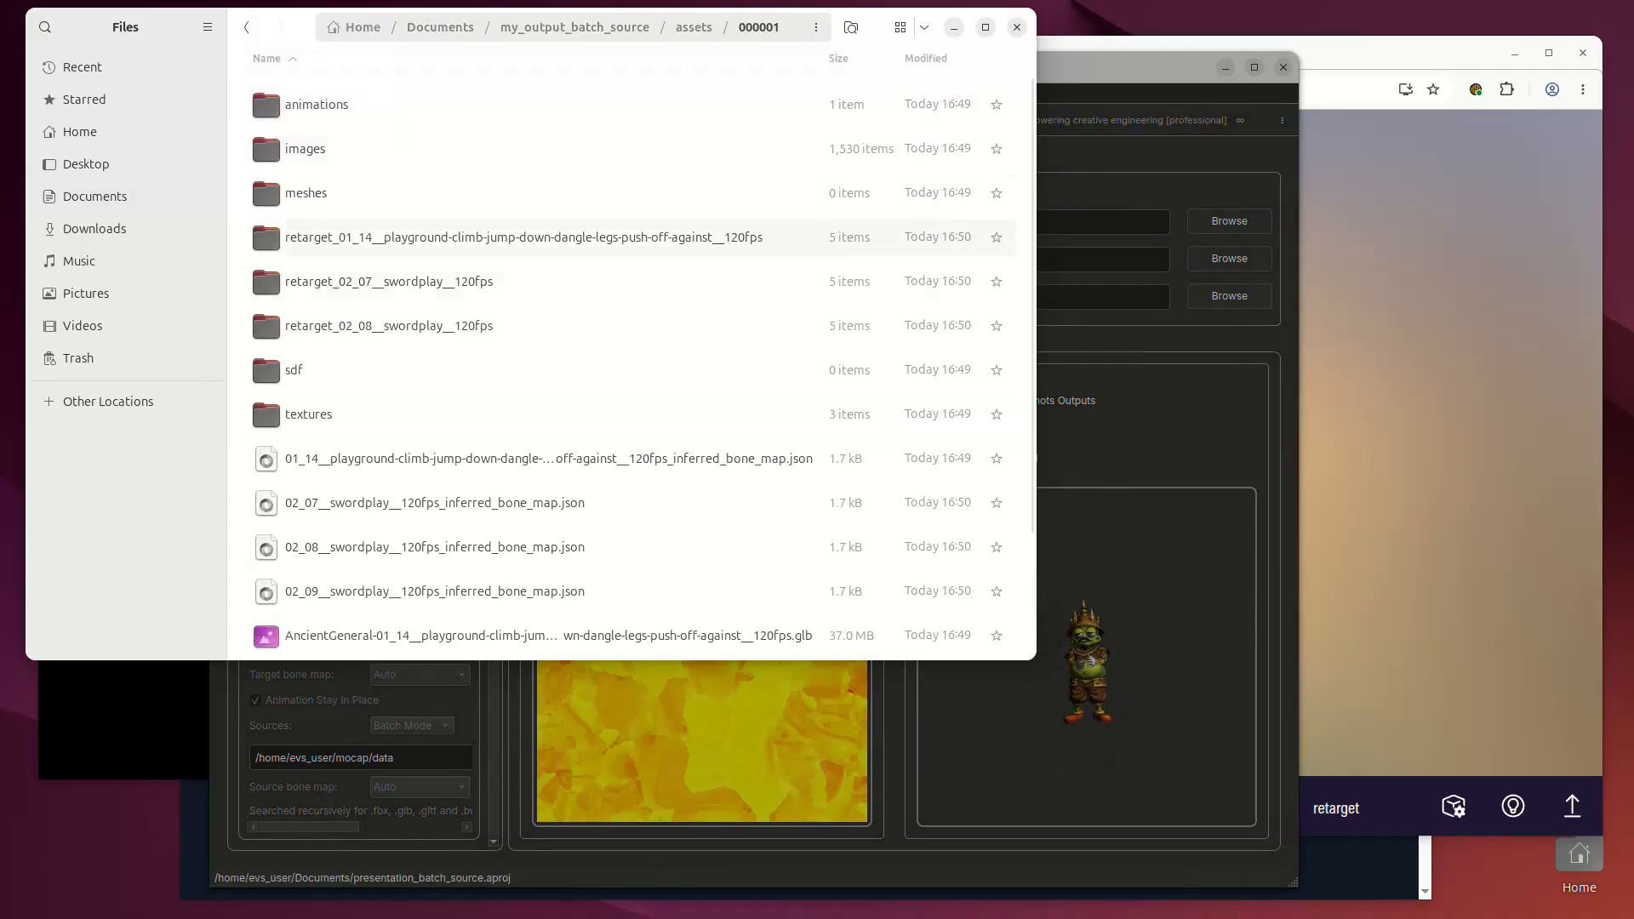
scroll(634, 366, down, 2)
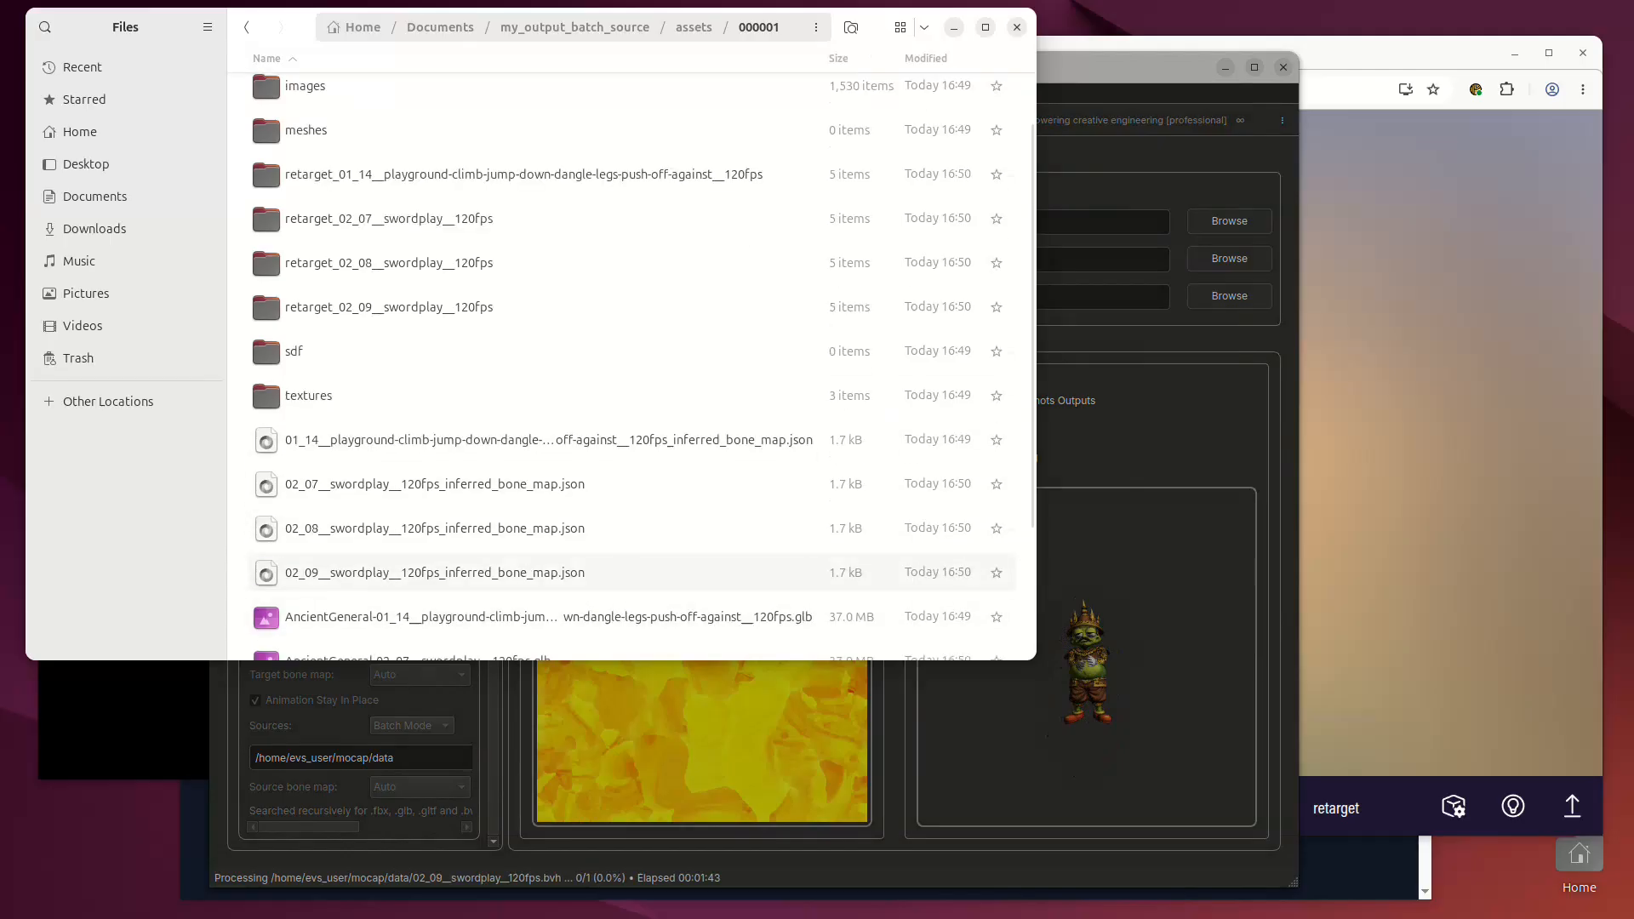
scroll(633, 488, down, 3)
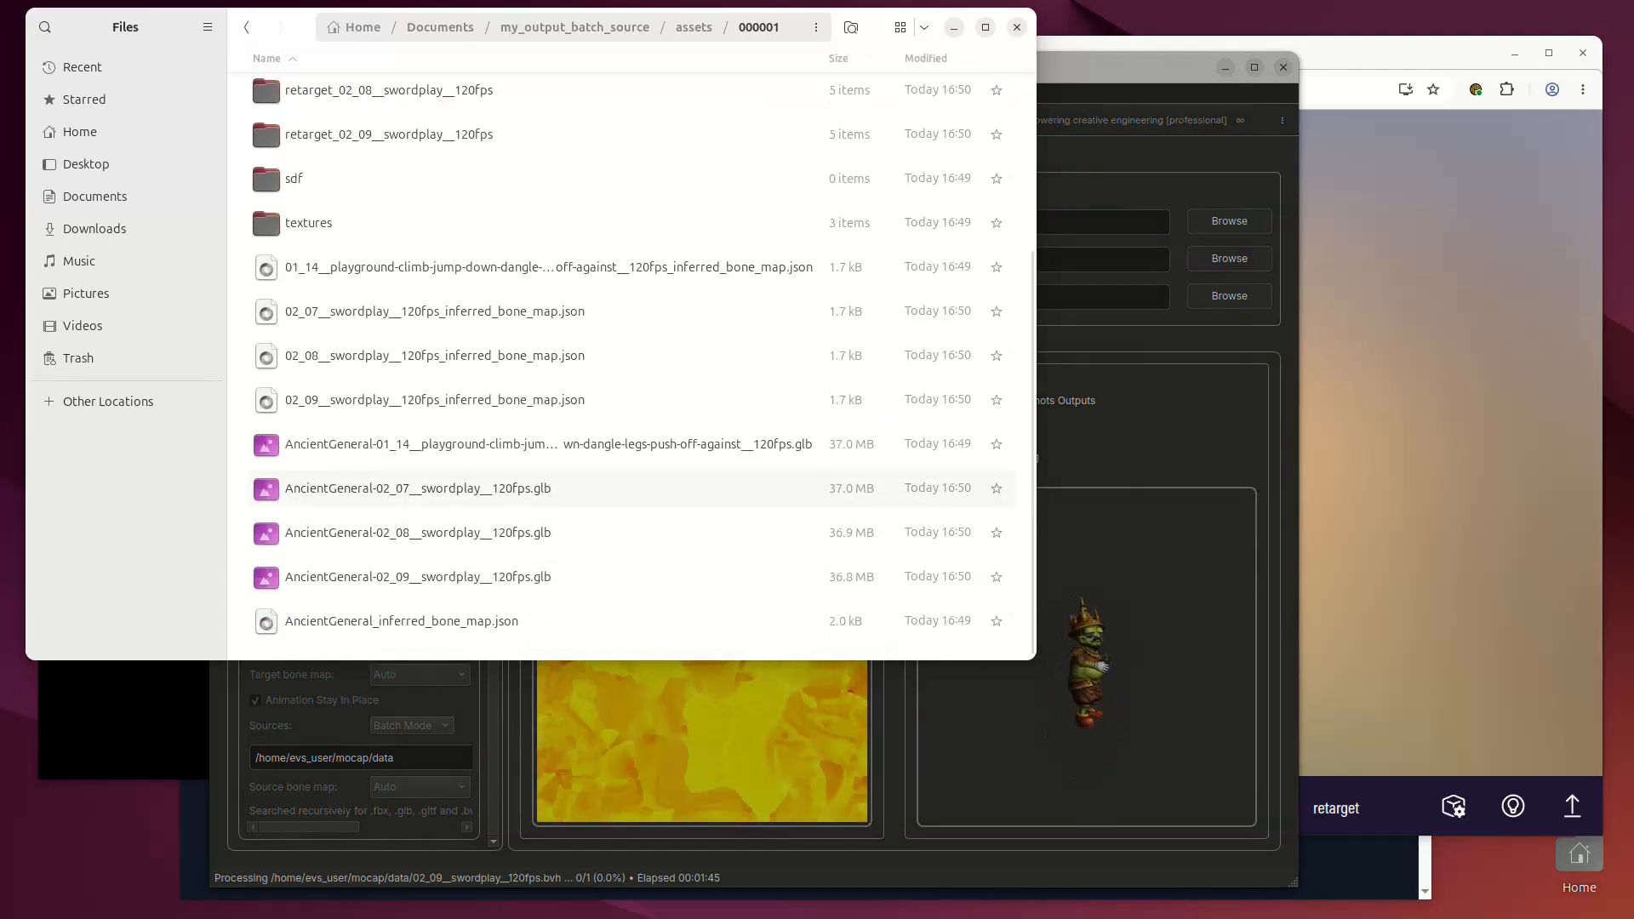
Step: Preview the batch-retargeted AncientGeneral swordplay GLB files one after another in the Babylon.js sandbox, starting with 02_07
drag(633, 488, 1397, 532)
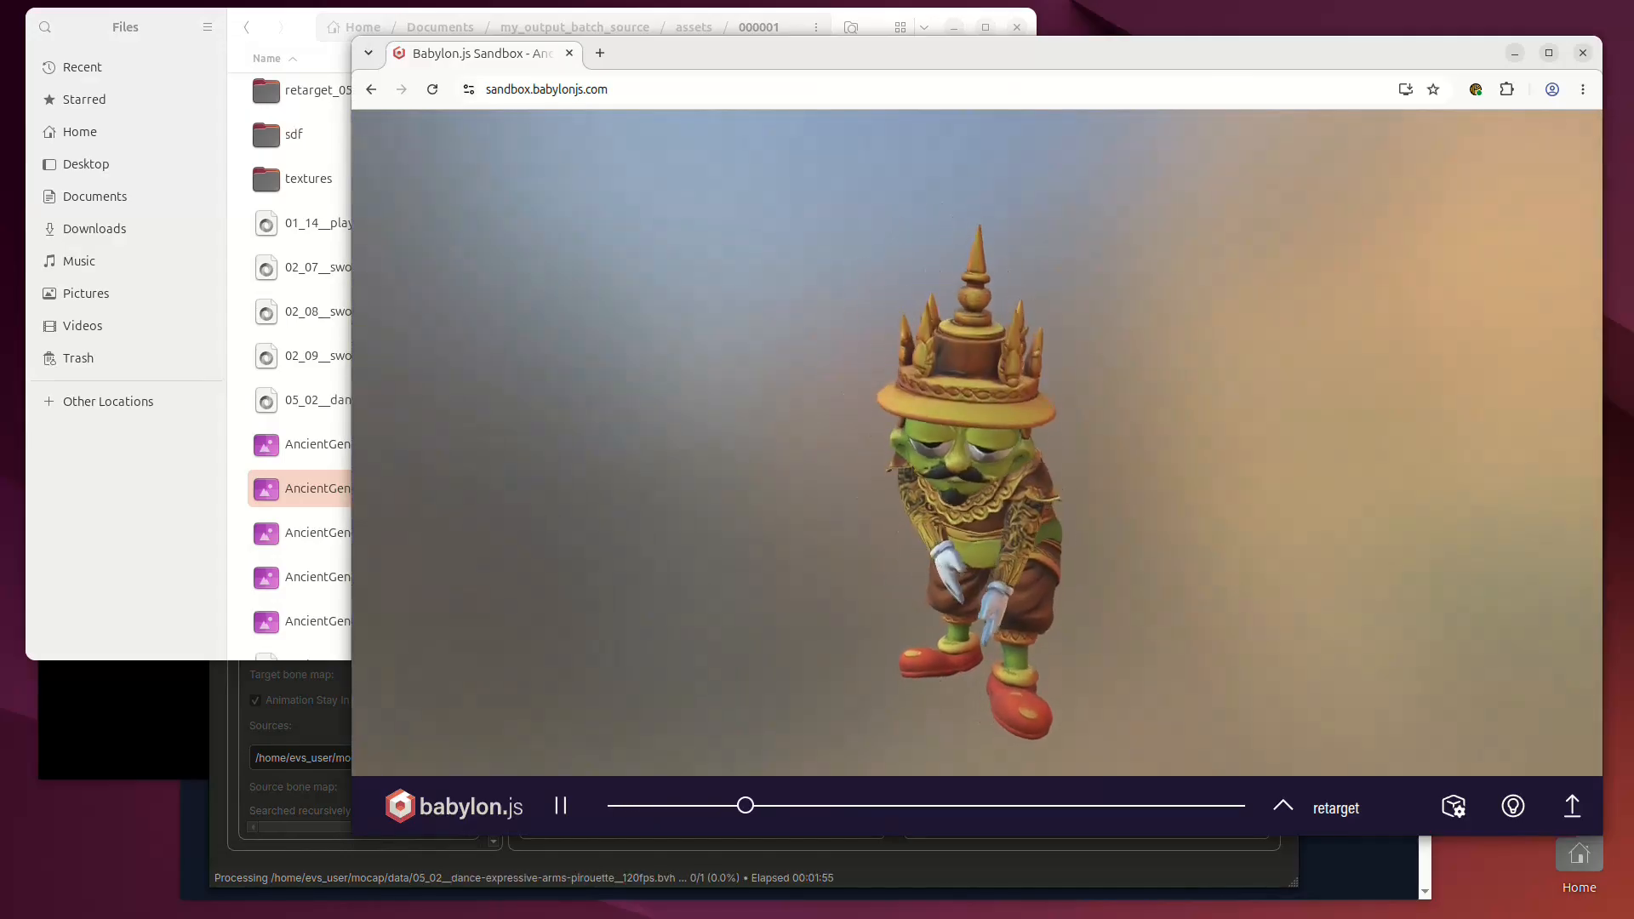
drag(317, 488, 1405, 537)
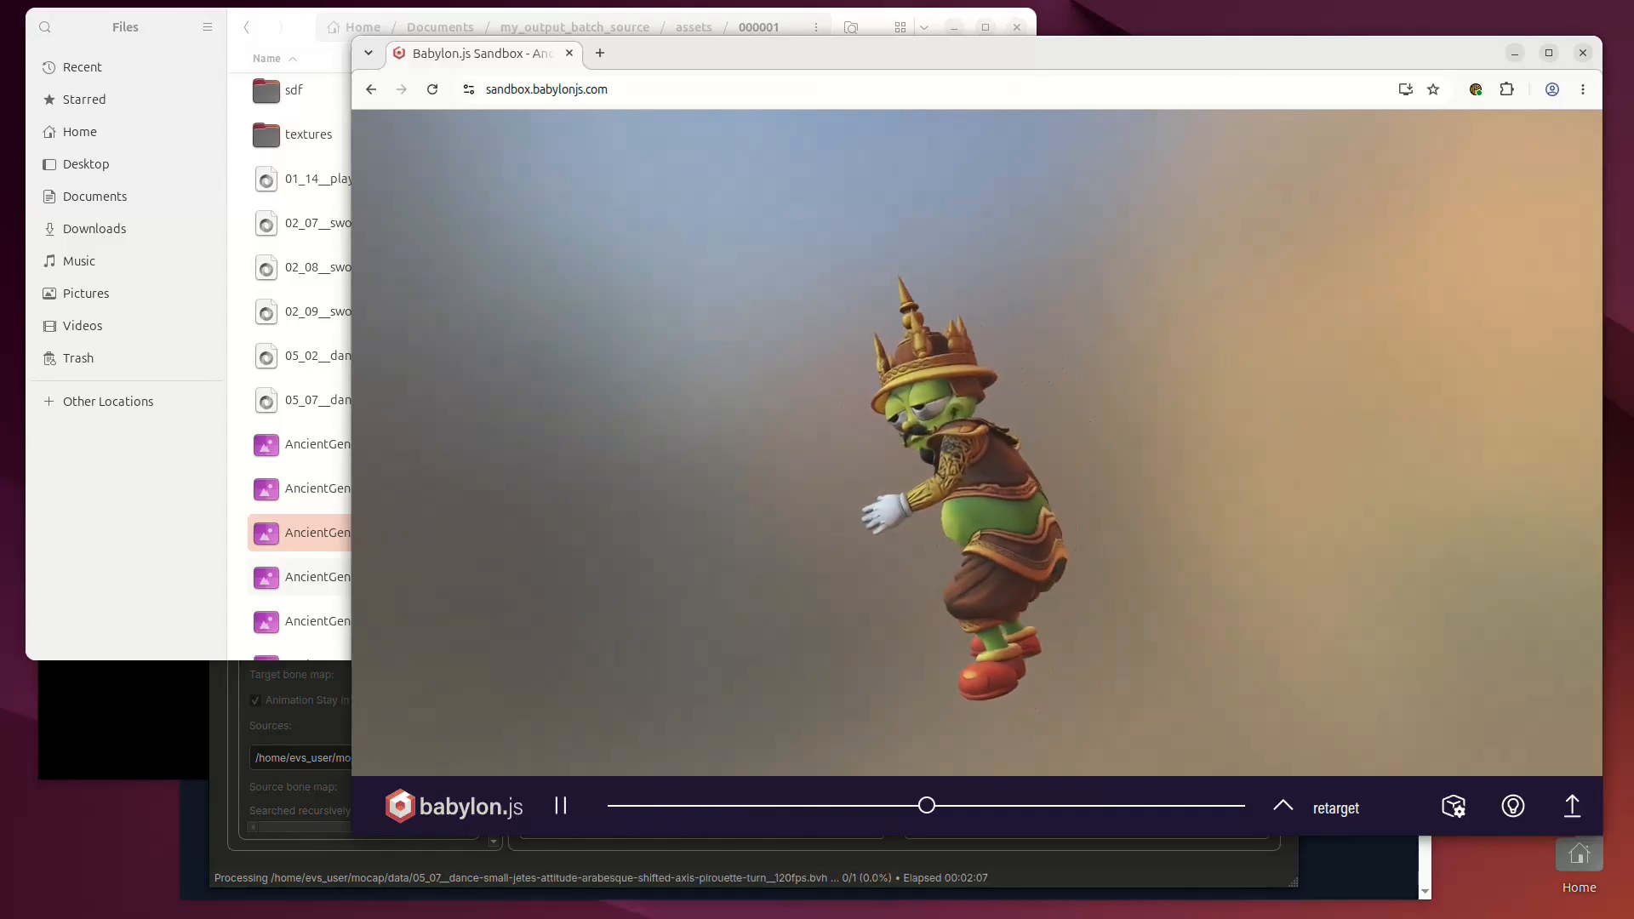
drag(314, 576, 1362, 553)
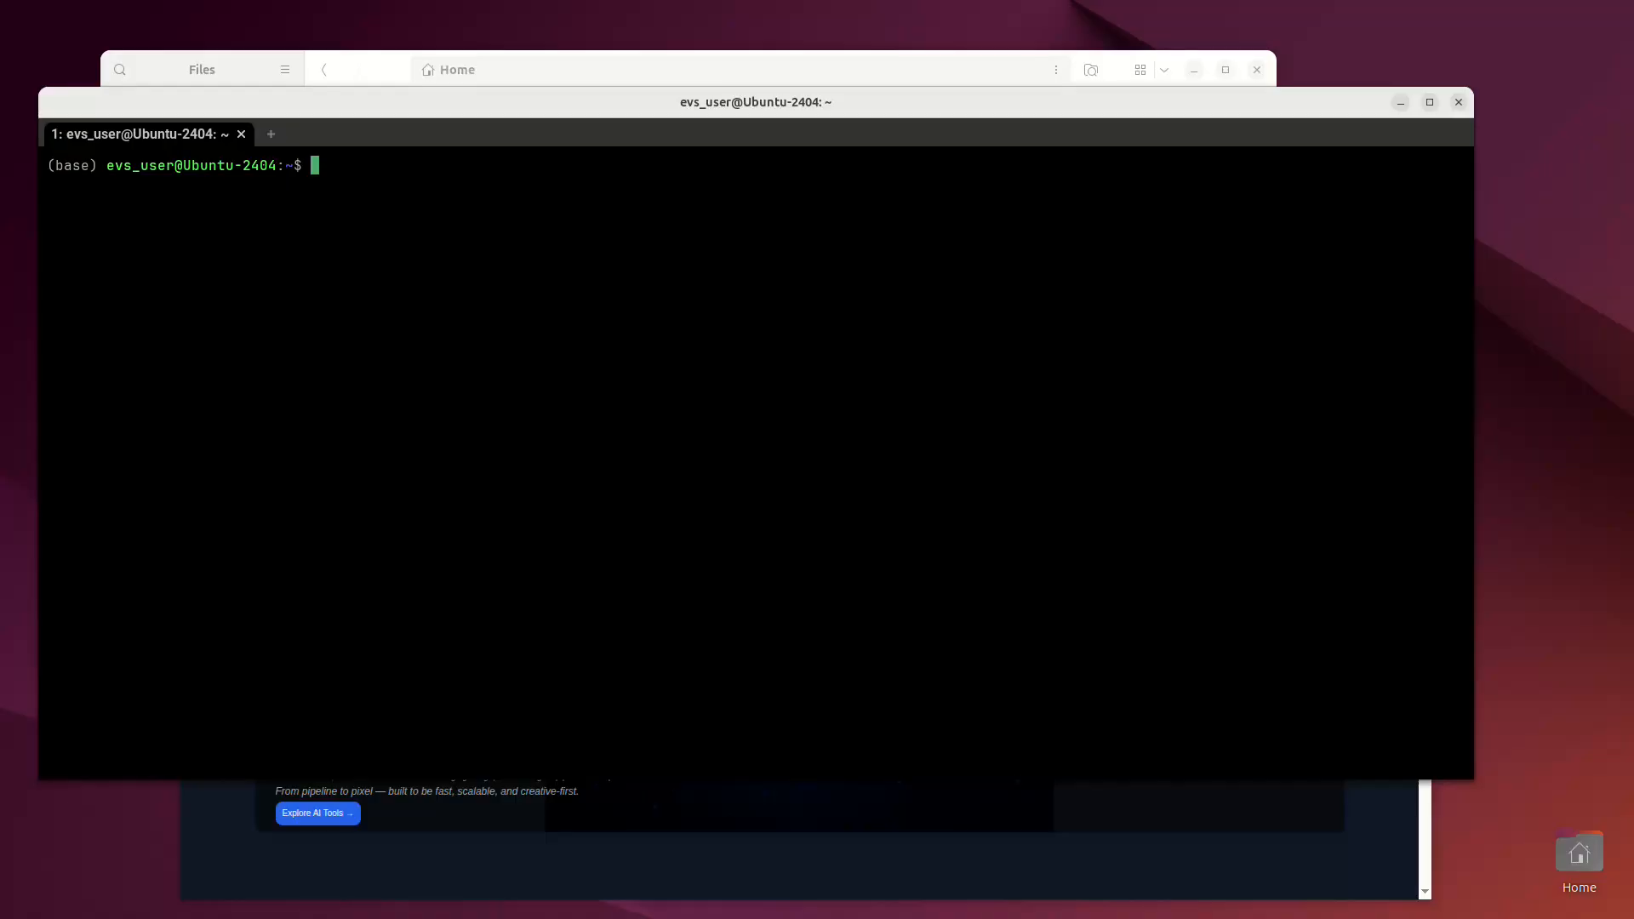
Step: In the terminal, create ~/mocap/sources.json listing /home/evs_user/mocap/data/36_28__walk-on-uneven-terrain__120fps.bvh with bone_map auto, and print the file
text(cat > ~/mocap/sources.json <<'EOF' [   { "file": "/home/evs_user/mocap/data/36_28__walk-on-uneven-terrain__120fps.bvh", "bone_map": "auto" } ] EOF)
text(cat ~/mo)
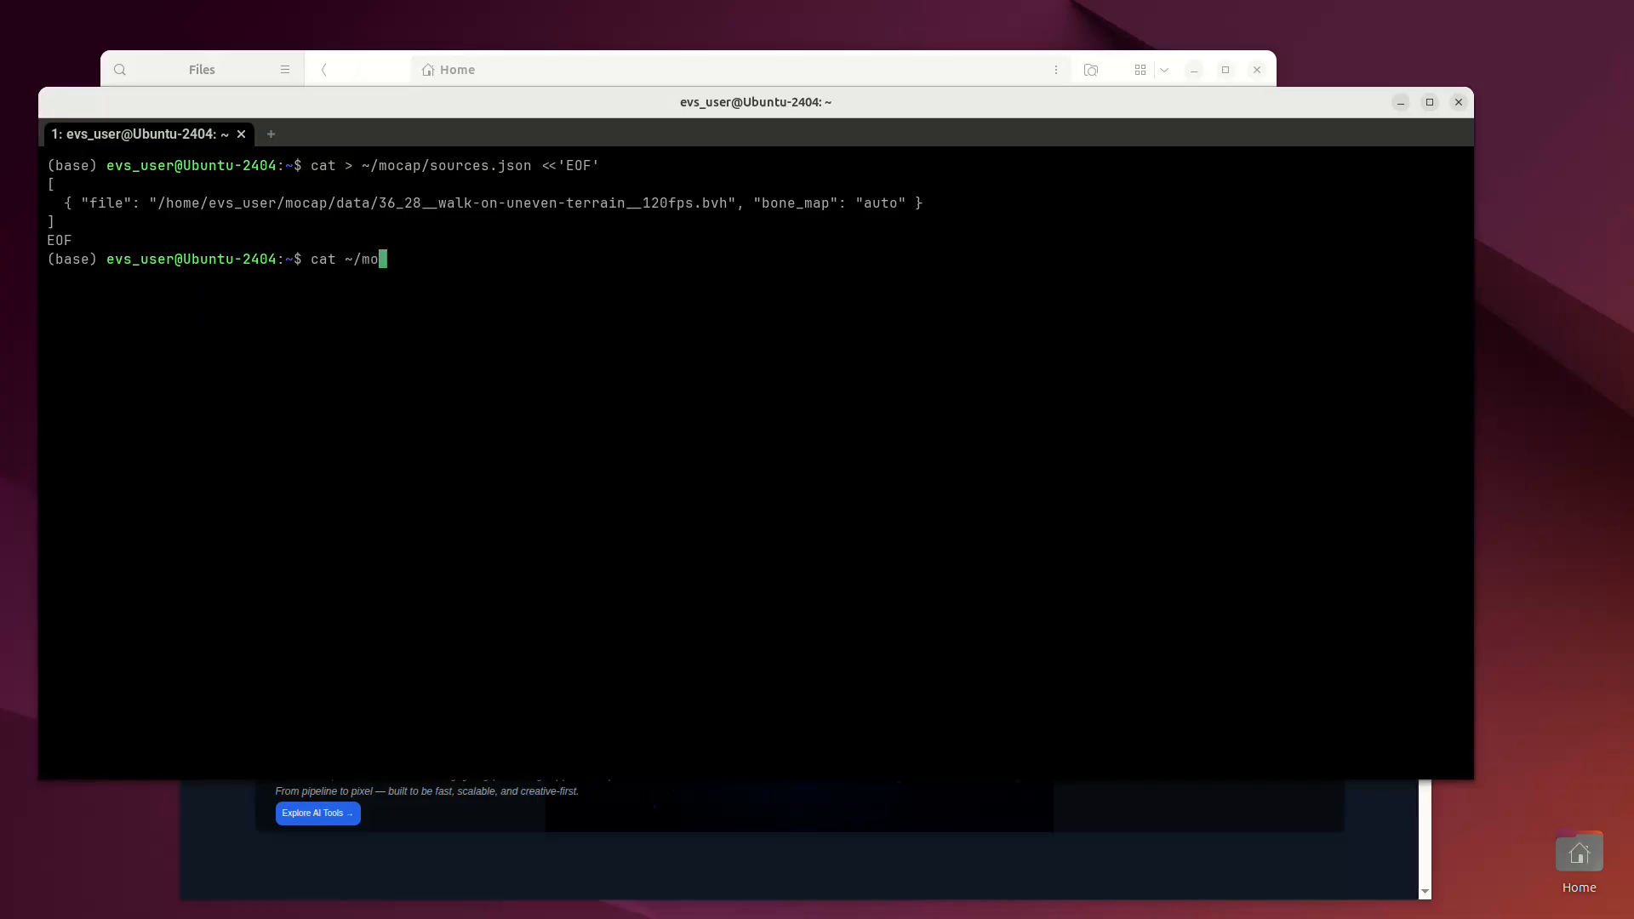
key(Tab)
text(s)
key(Tab)
key(Return)
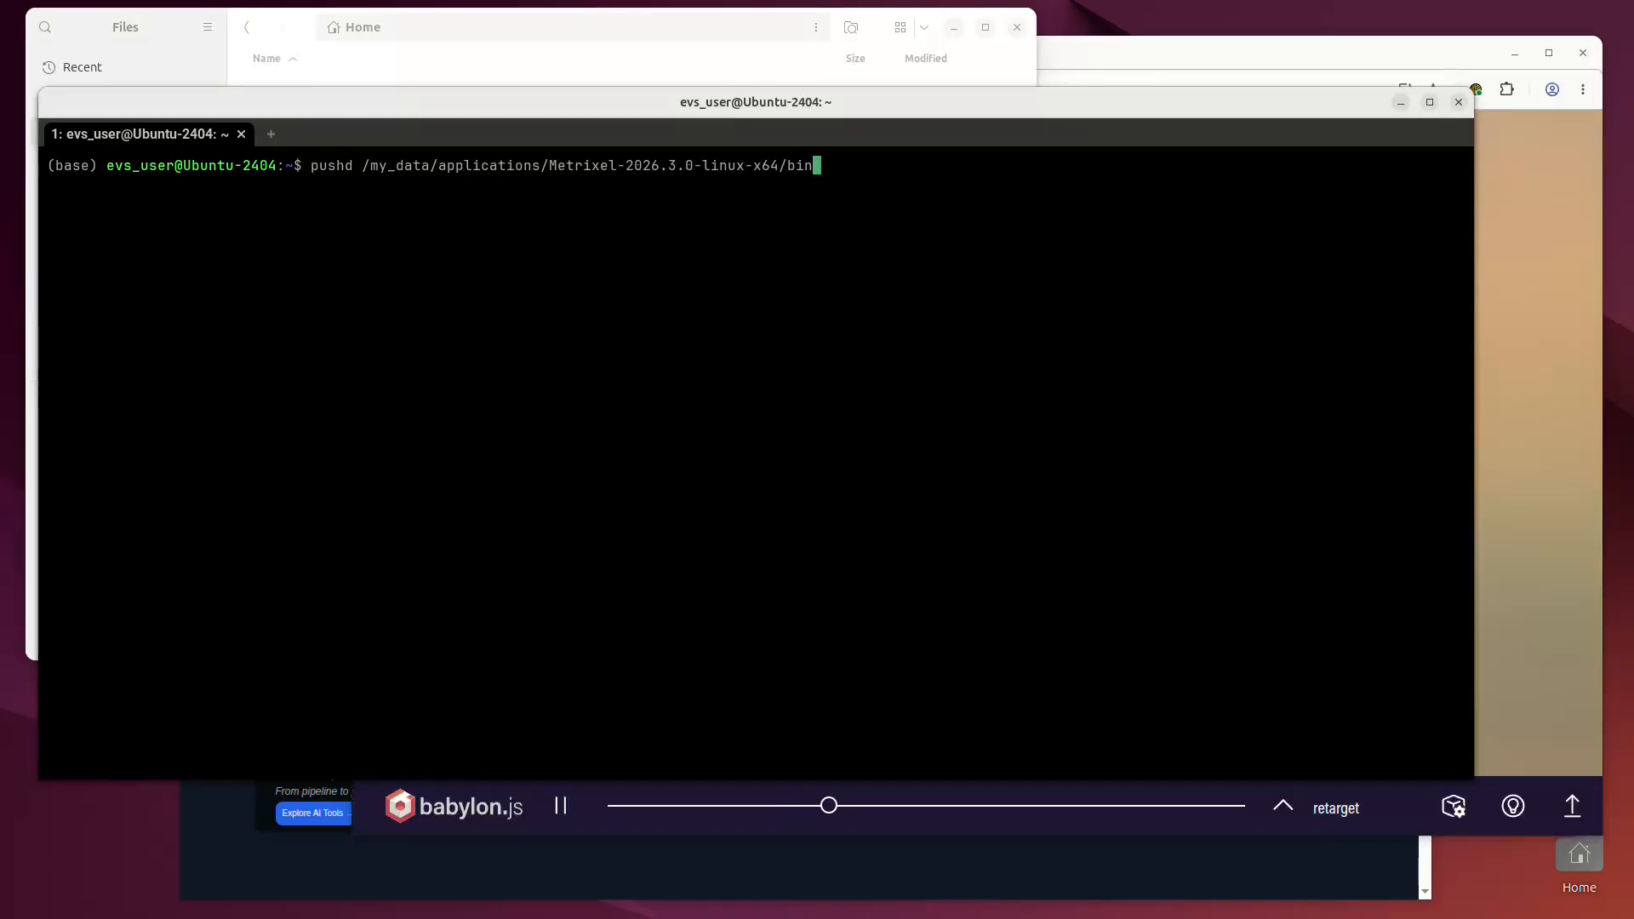
Step: Enter /my_data/applications/Metrixel-2026.3.0-linux-x64/bin with pushd, list its contents and print ~/mocap/sources.json
key(Return)
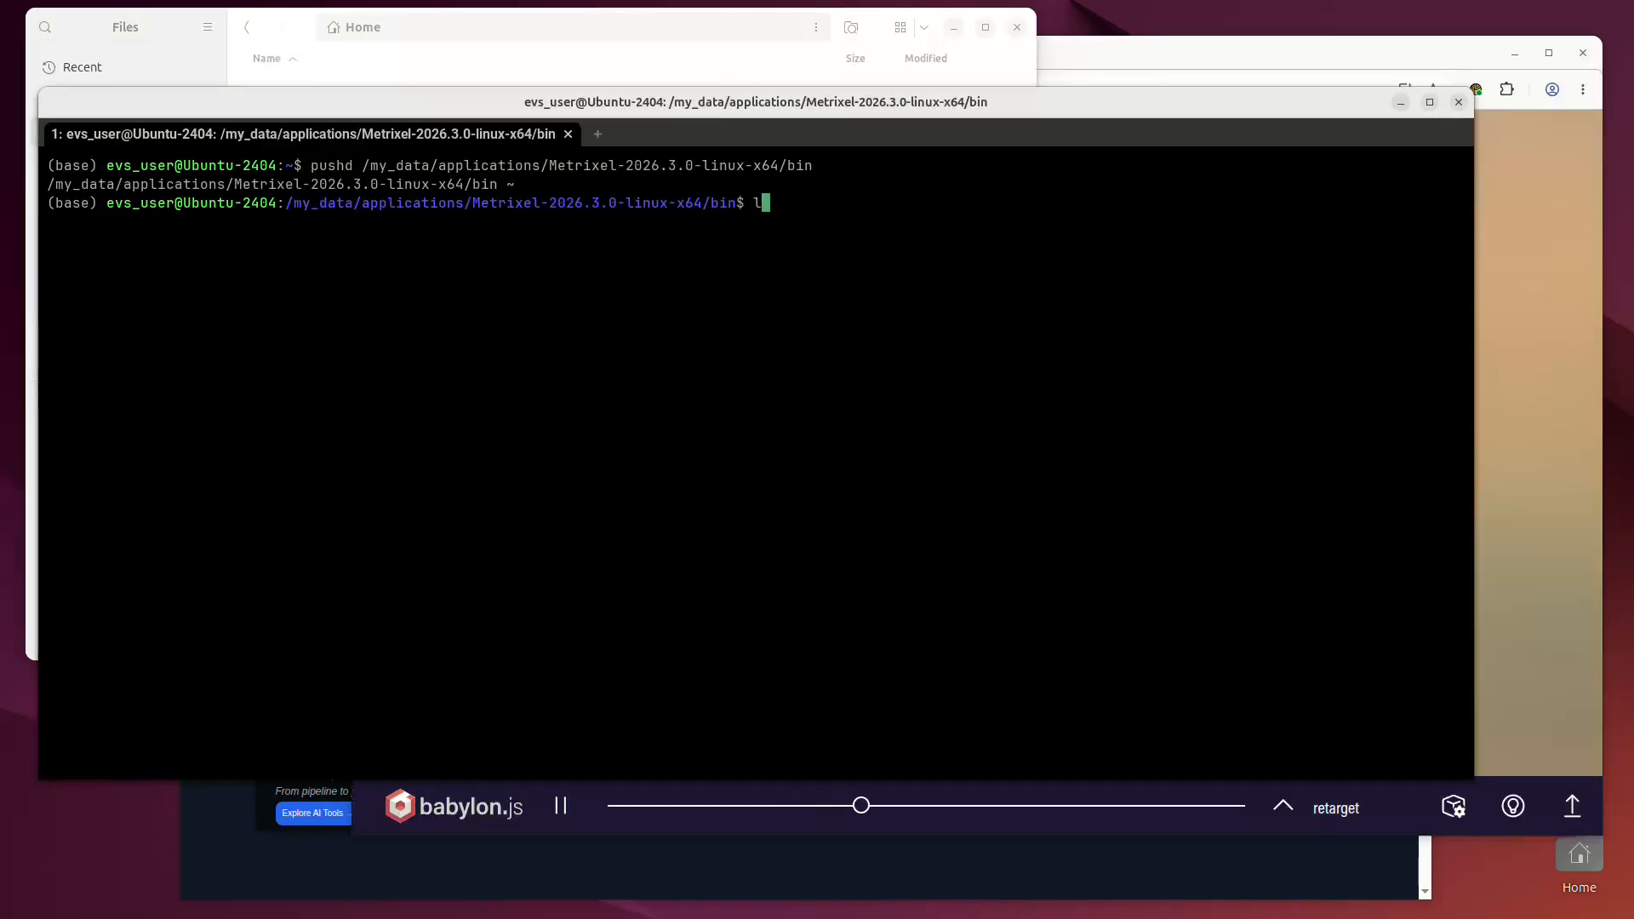
text(ls)
key(Return)
text(cat ~/mocap/sources.json)
key(Return)
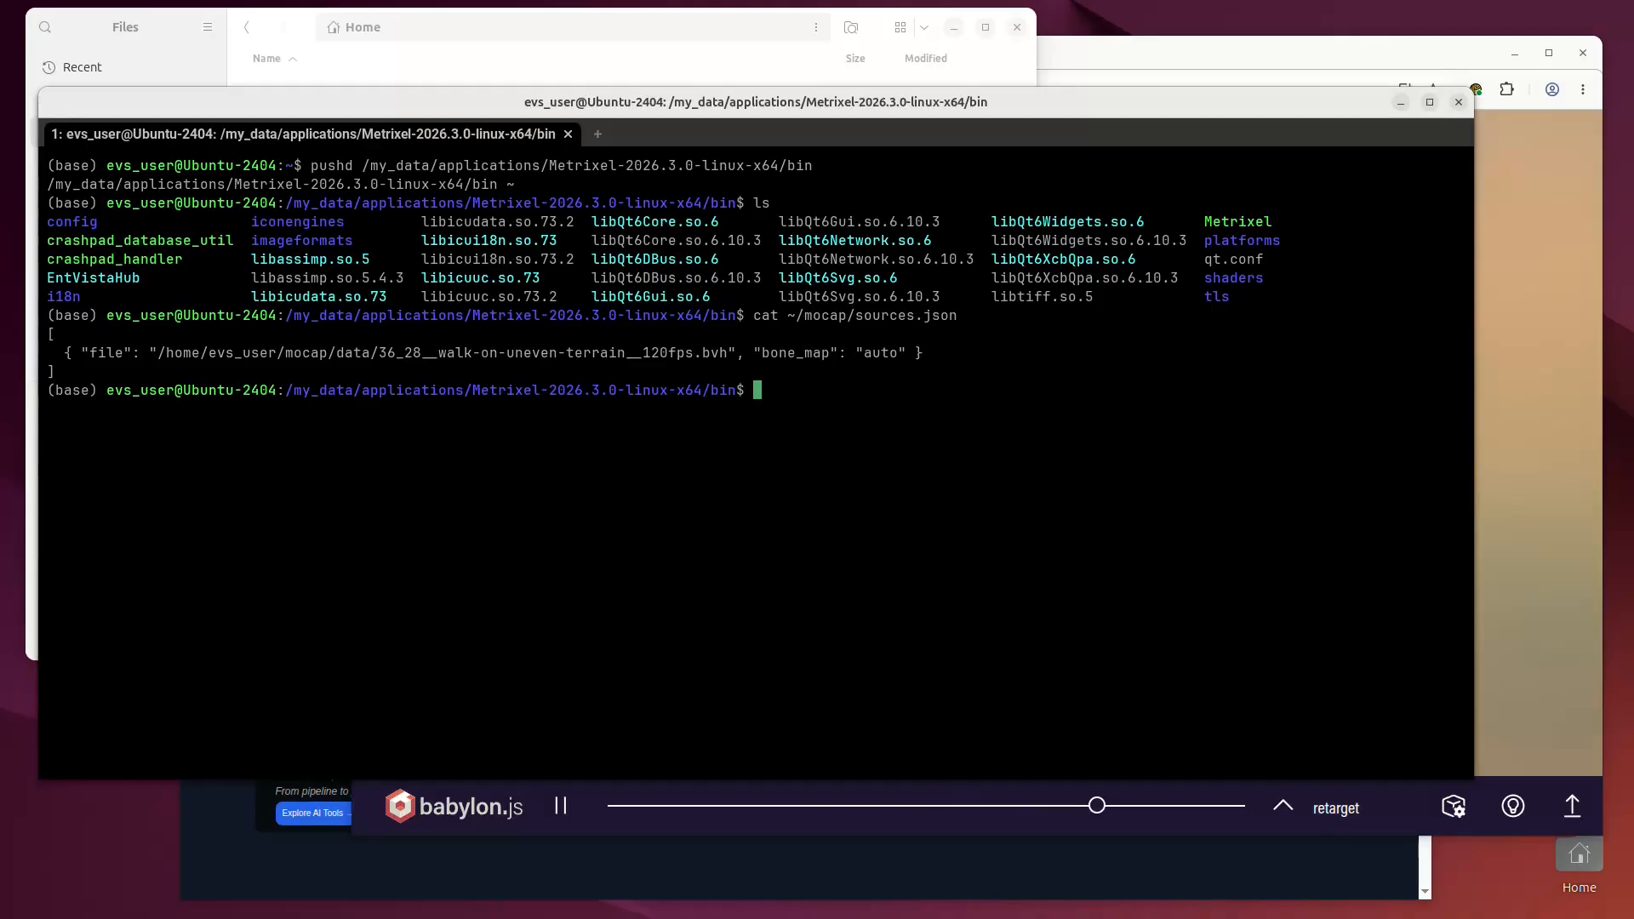
Step: Run Metrixel in CLI single mode on ~/rigs/data/AncientGeneral.glb with PNG frames, gen_pt and gen_sdf false, auto target bone map, retarget_sources ~/mocap/sources.json and output ~/out
text(./Metrixel --mode cli --gen_mode single \   --model_file ~/rigs/data/AncientGeneral.glb \   --frame_format=png \   --gen_pt=false \   --gen_sdf=false \   --bone_map_target auto \   --retarget_sources ~/mocap/sources.json \   --output ~/out)
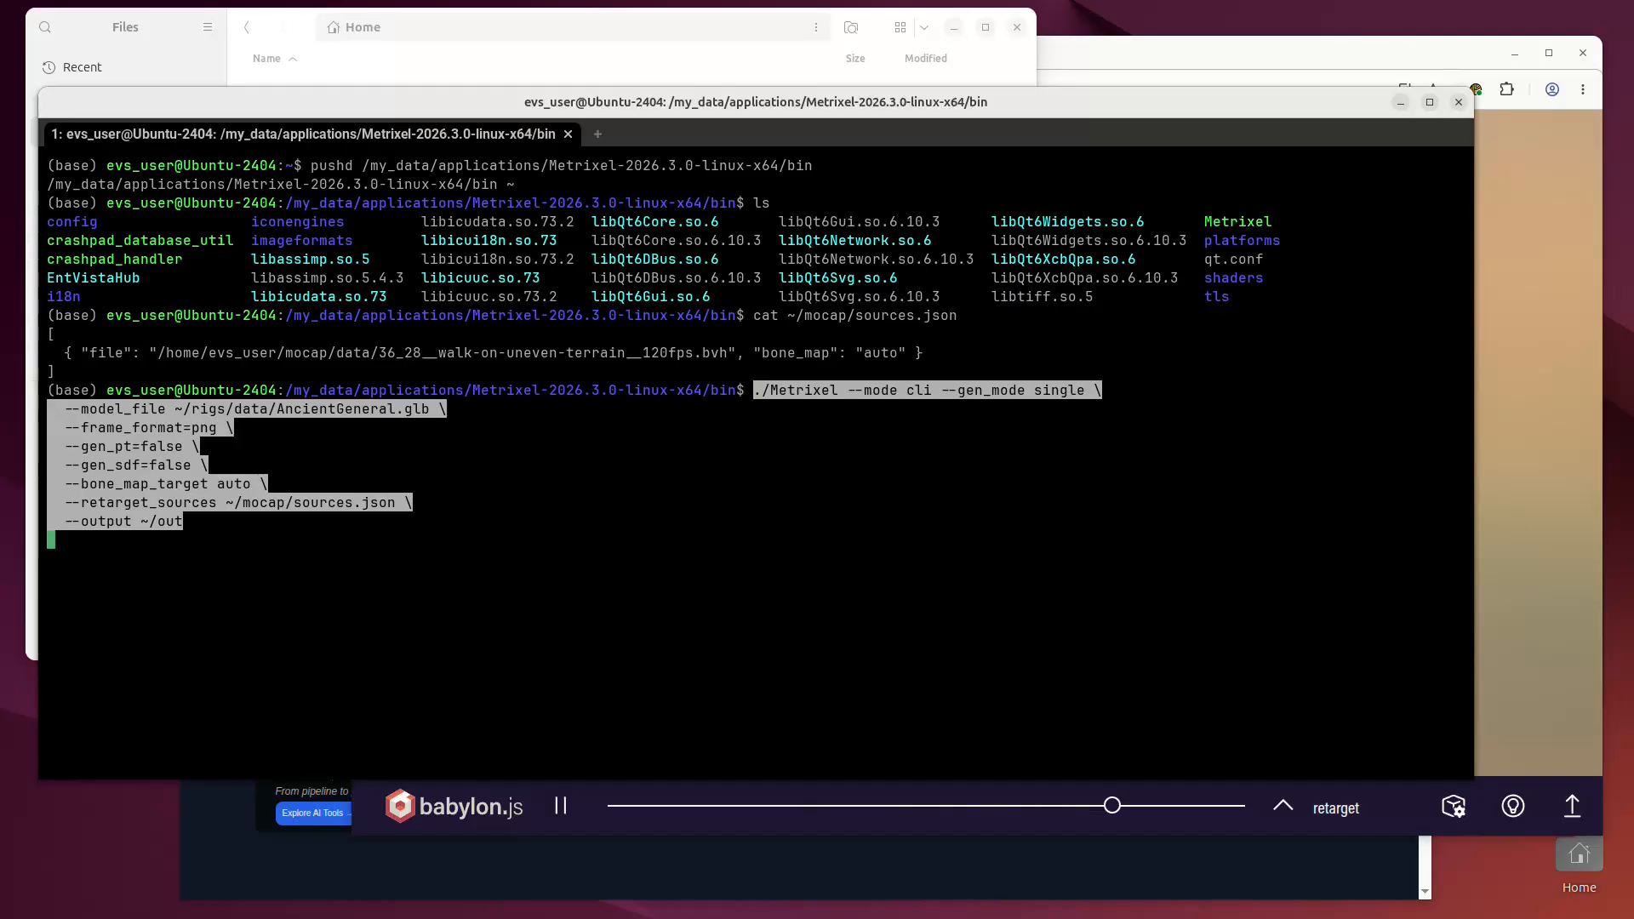
key(Return)
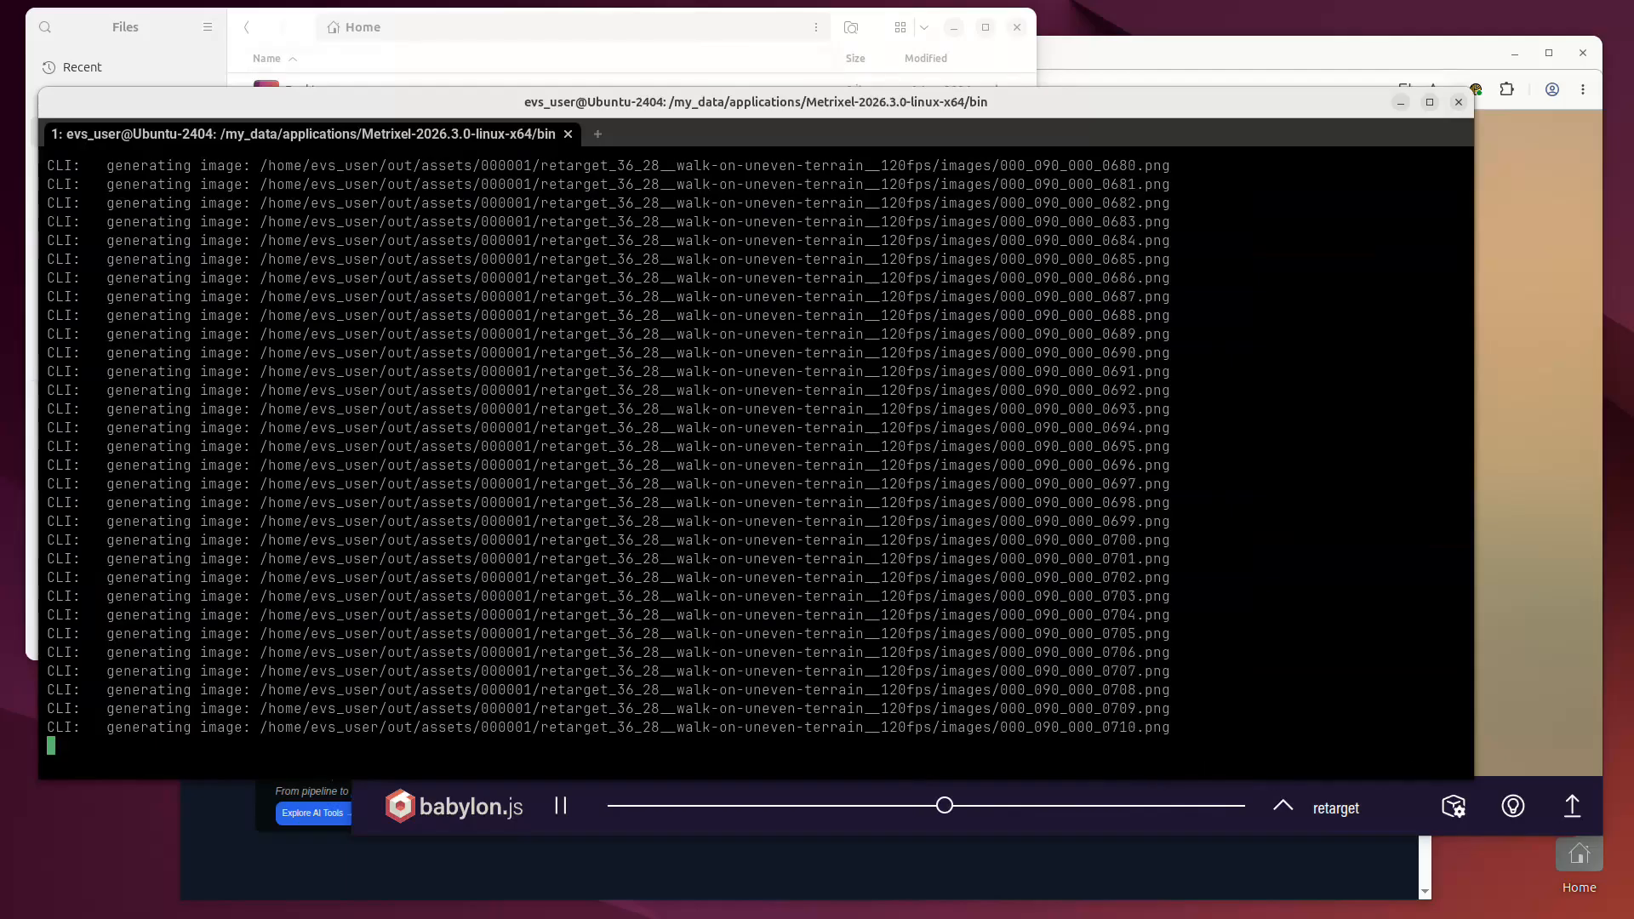
Step: Switch to Files, open out/assets/000001 and select AncientGeneral-36_28__walk-on-uneven-terrain__120fps.glb
key(alt+Tab)
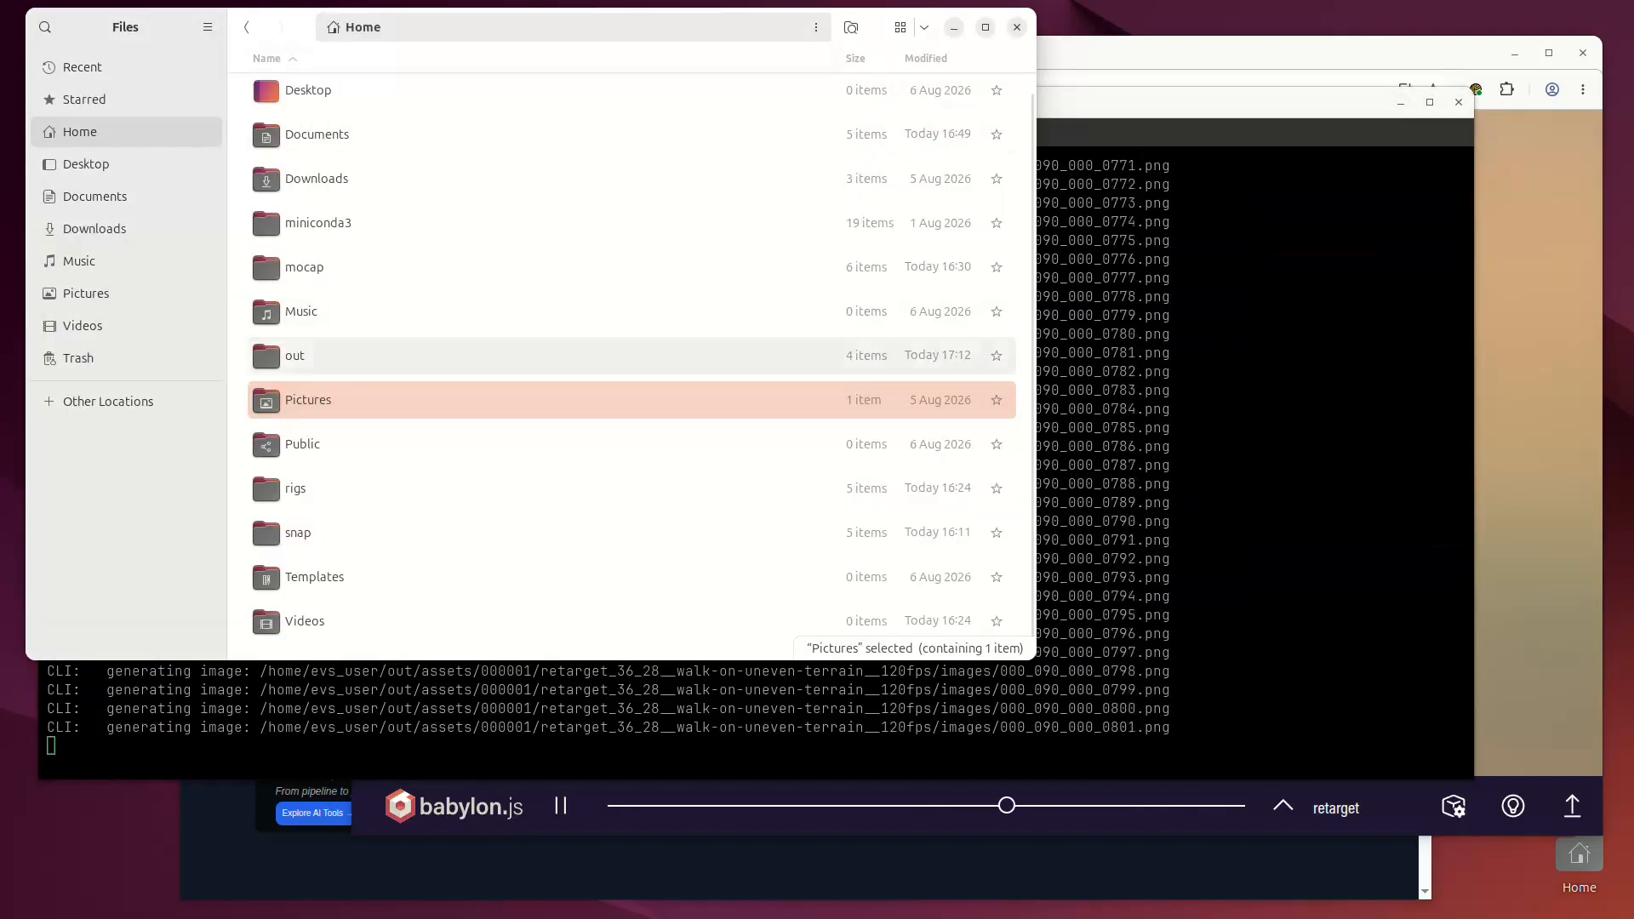
double_click(295, 356)
double_click(303, 103)
double_click(305, 104)
click(341, 415)
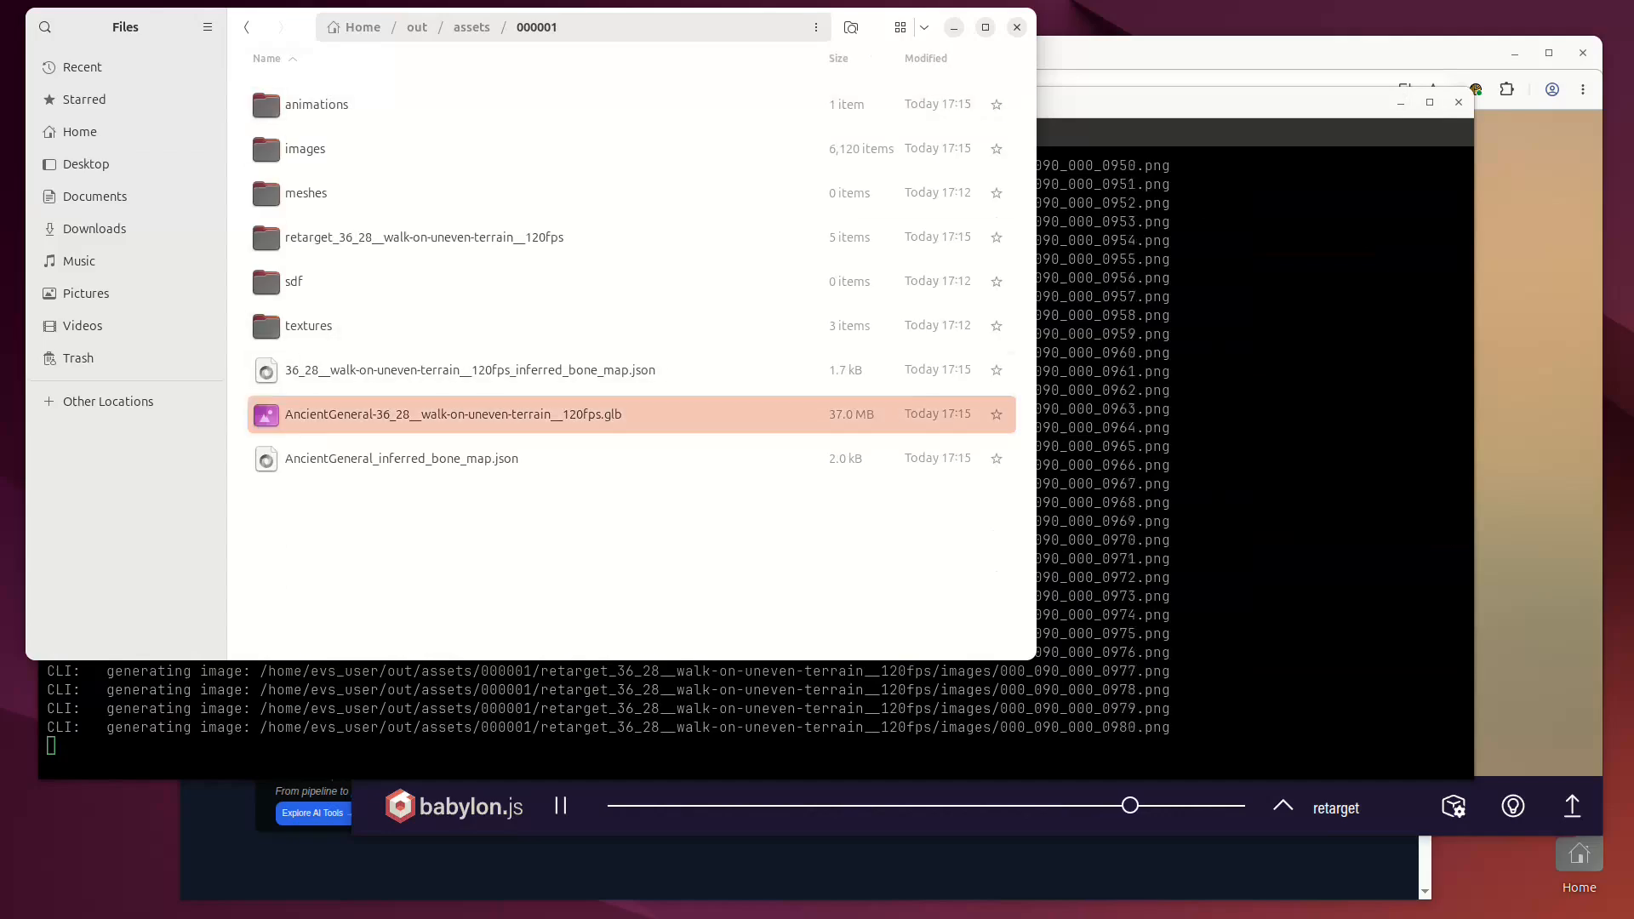
Step: Open the textures folder inside retarget_36_28__walk-on-uneven-terrain__120fps, view embedded_0.png and close the image
double_click(358, 238)
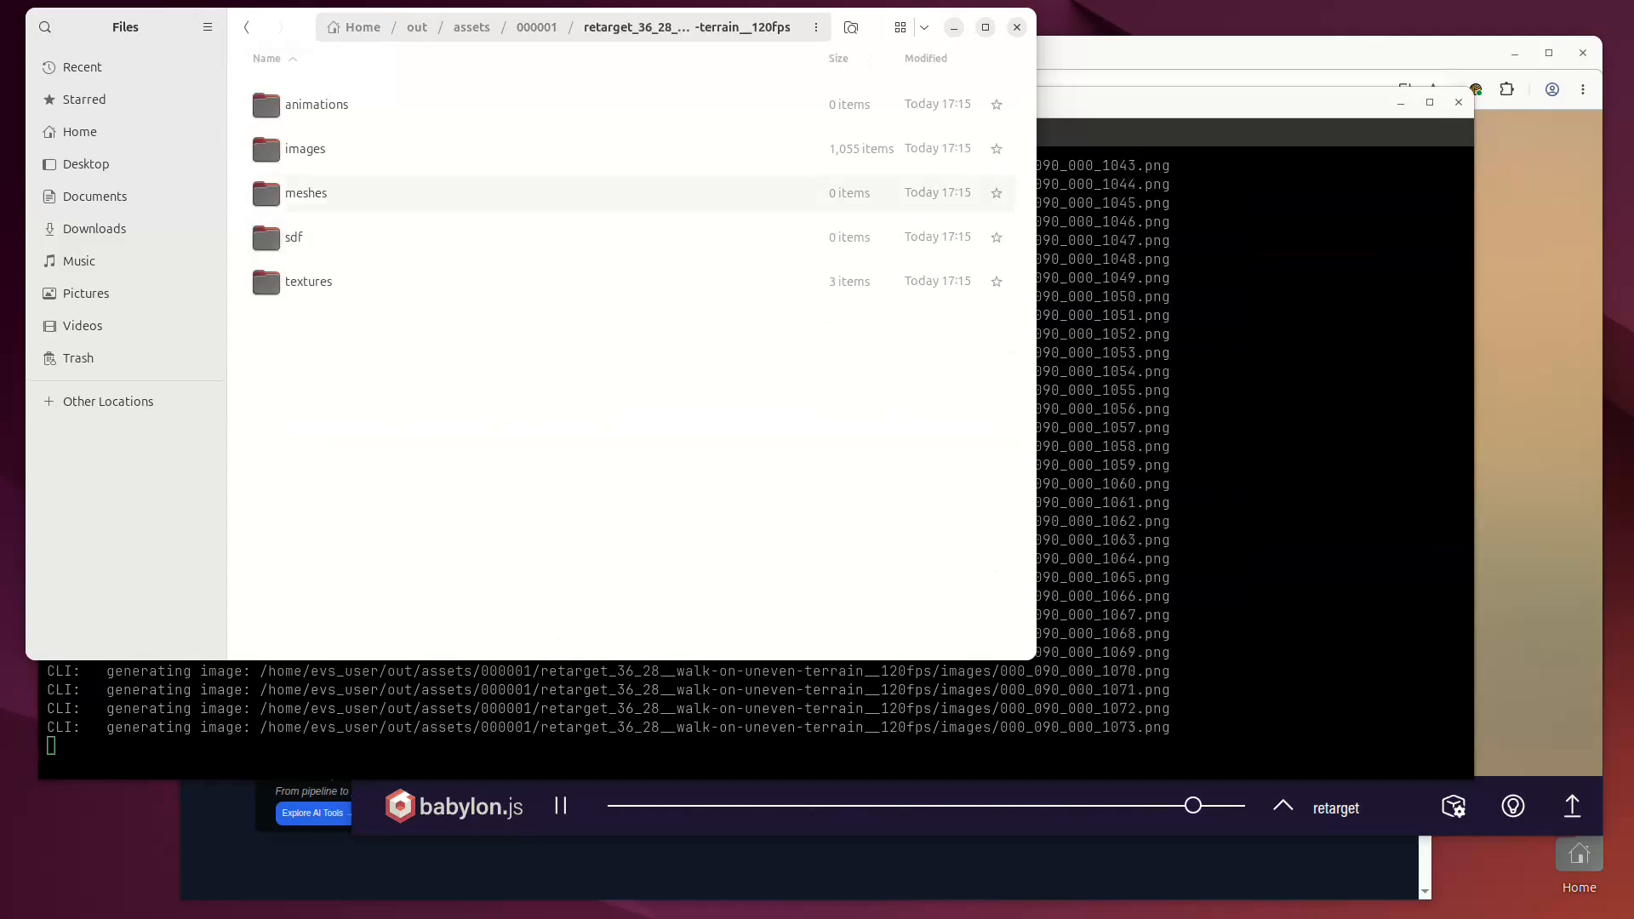
double_click(310, 281)
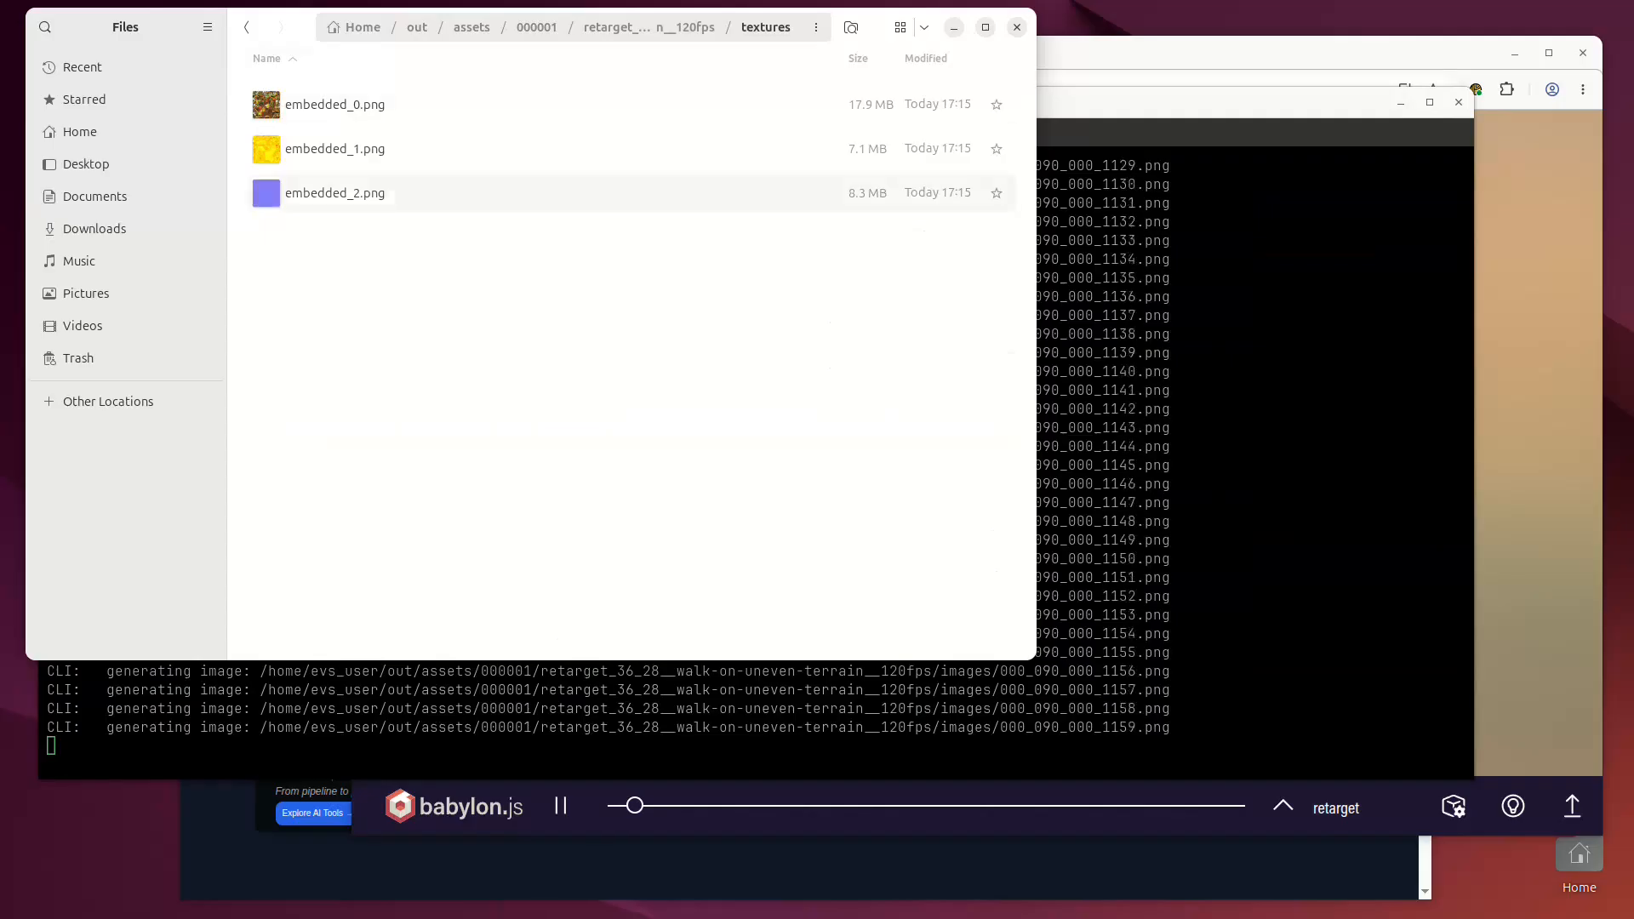
double_click(334, 104)
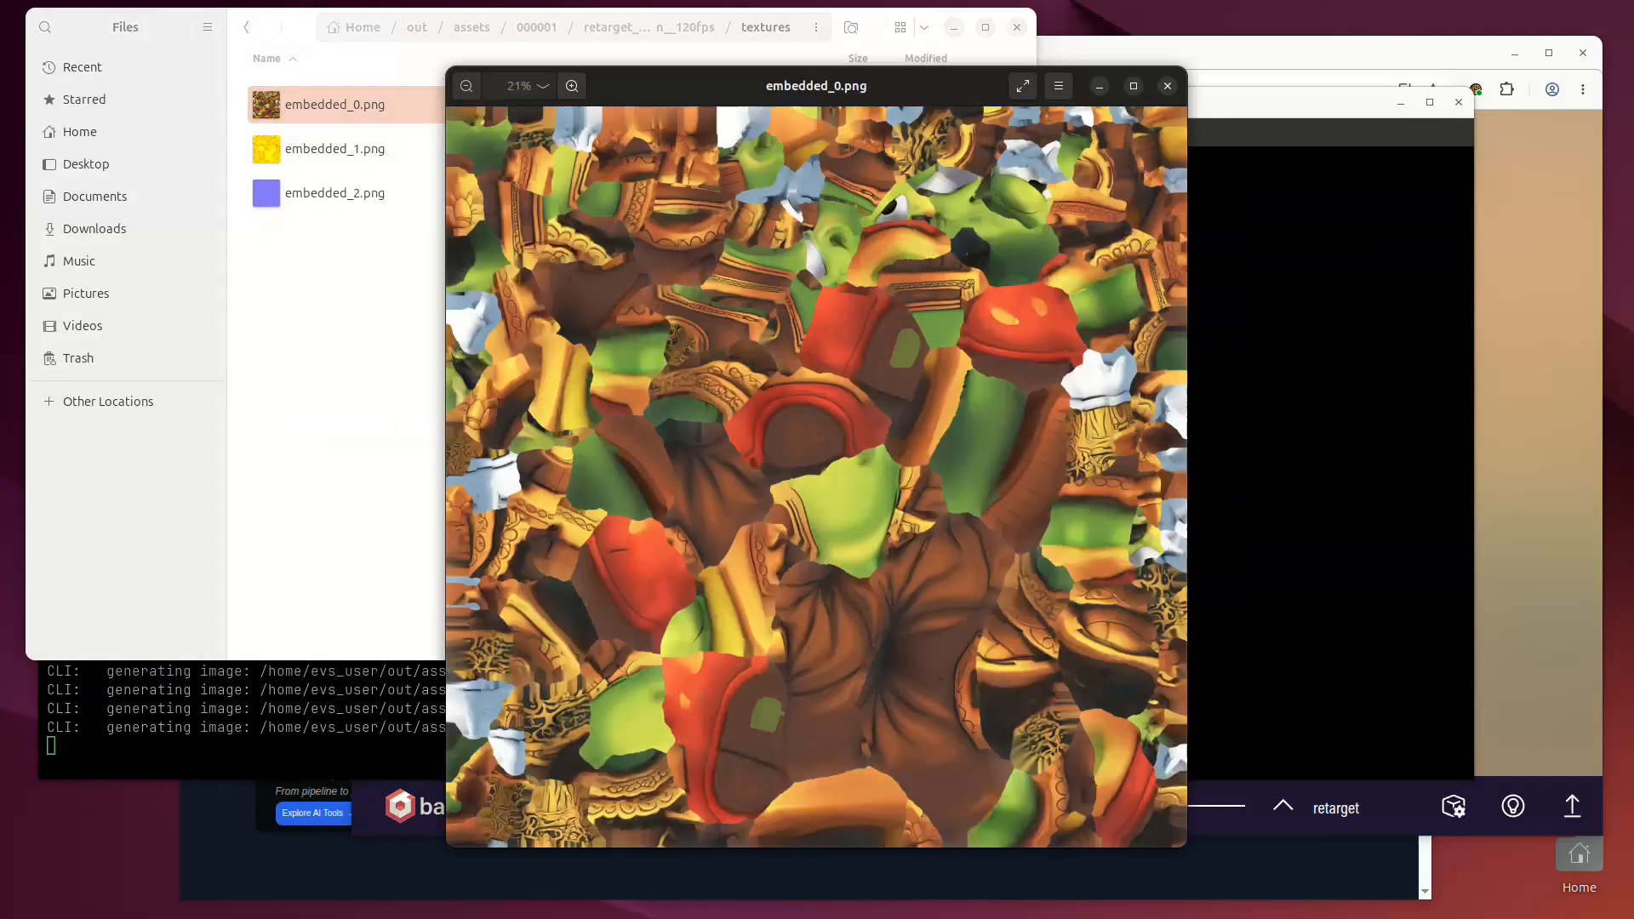
click(1168, 86)
Step: Return to the 000001 folder and preview AncientGeneral-36_28__walk-on-uneven-terrain__120fps.glb in the Babylon.js sandbox
key(alt+Up)
key(alt+Up)
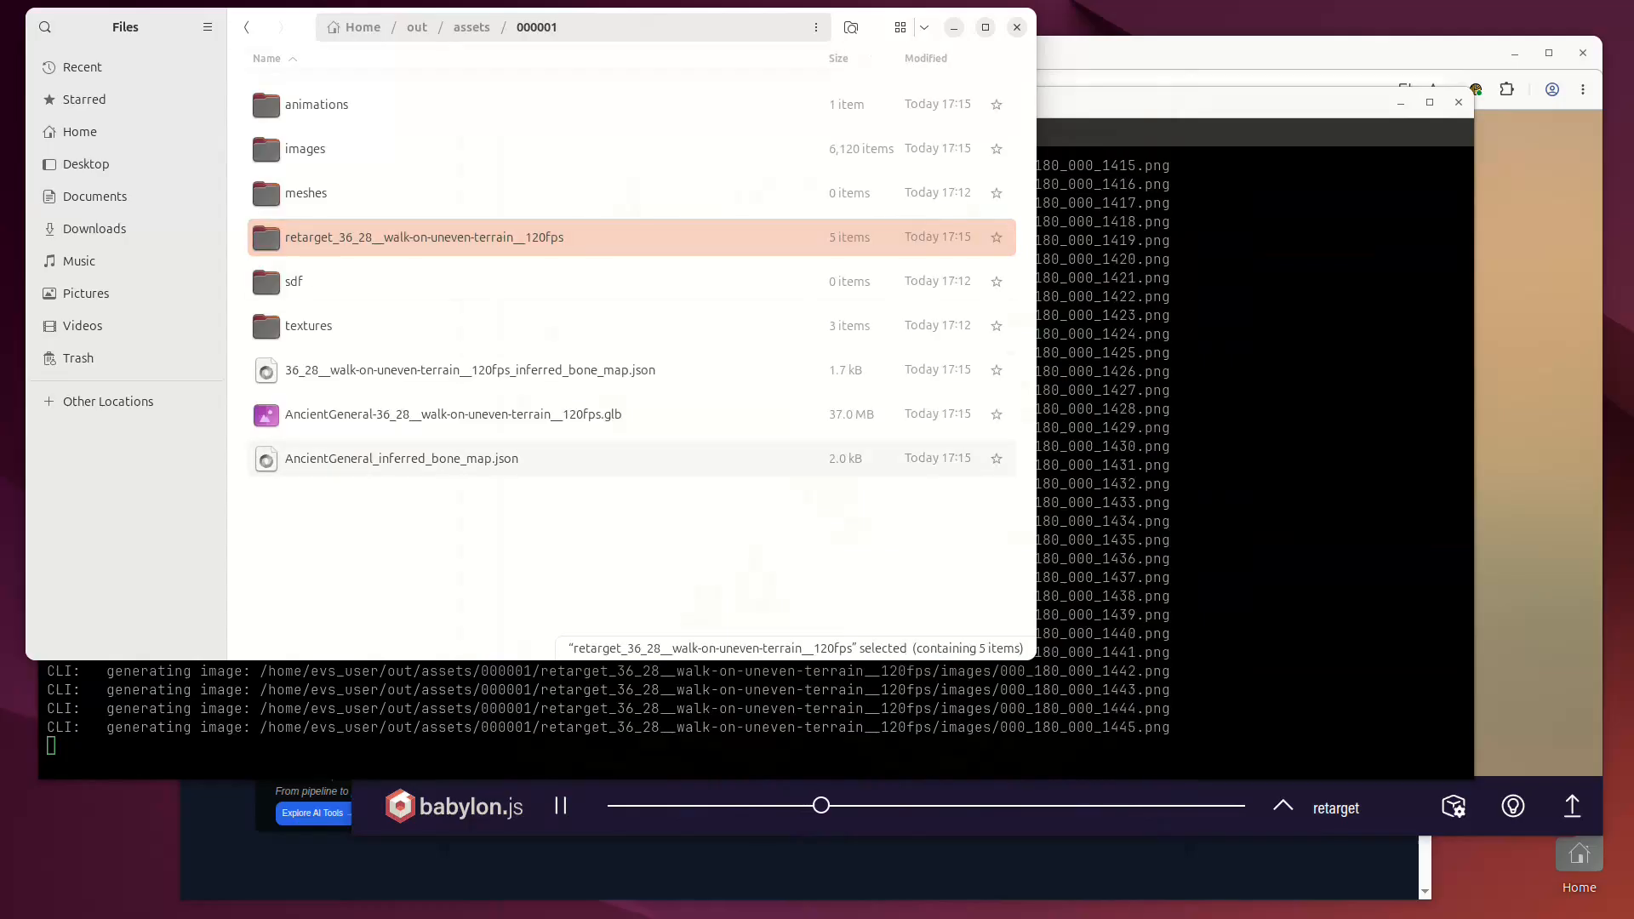
click(408, 415)
drag(409, 415, 1565, 569)
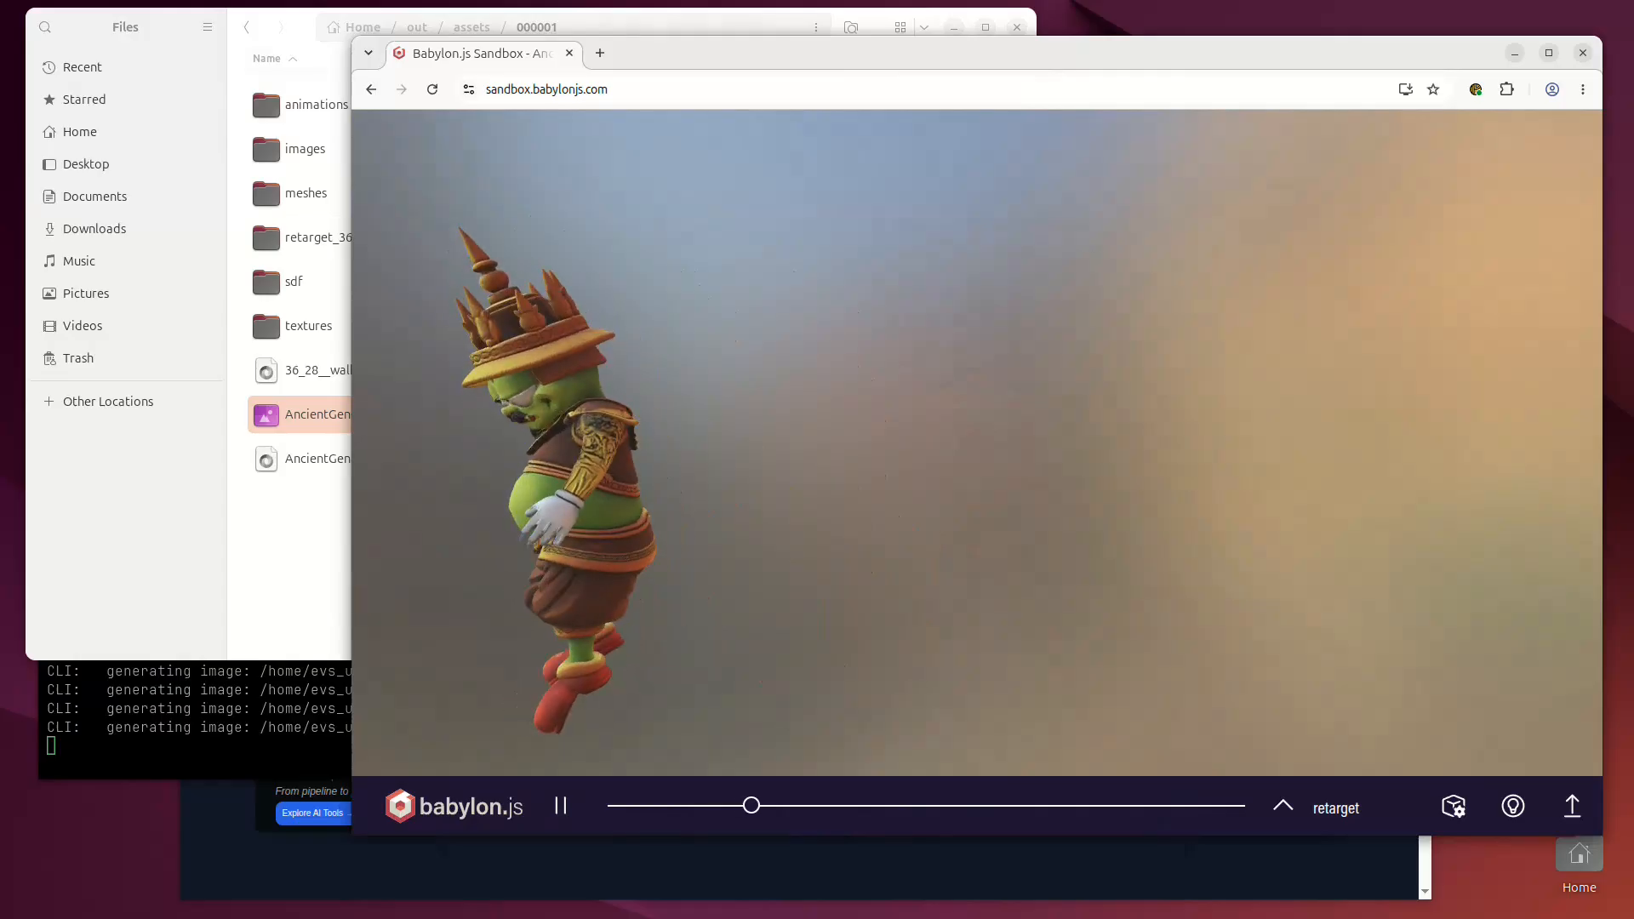
Step: Back in the terminal, rerun the Metrixel CLI command on AncientGeneral.glb with retarget_source_folder ~/mocap/data and output ~/out_batch
key(alt+Tab)
key(alt+Tab)
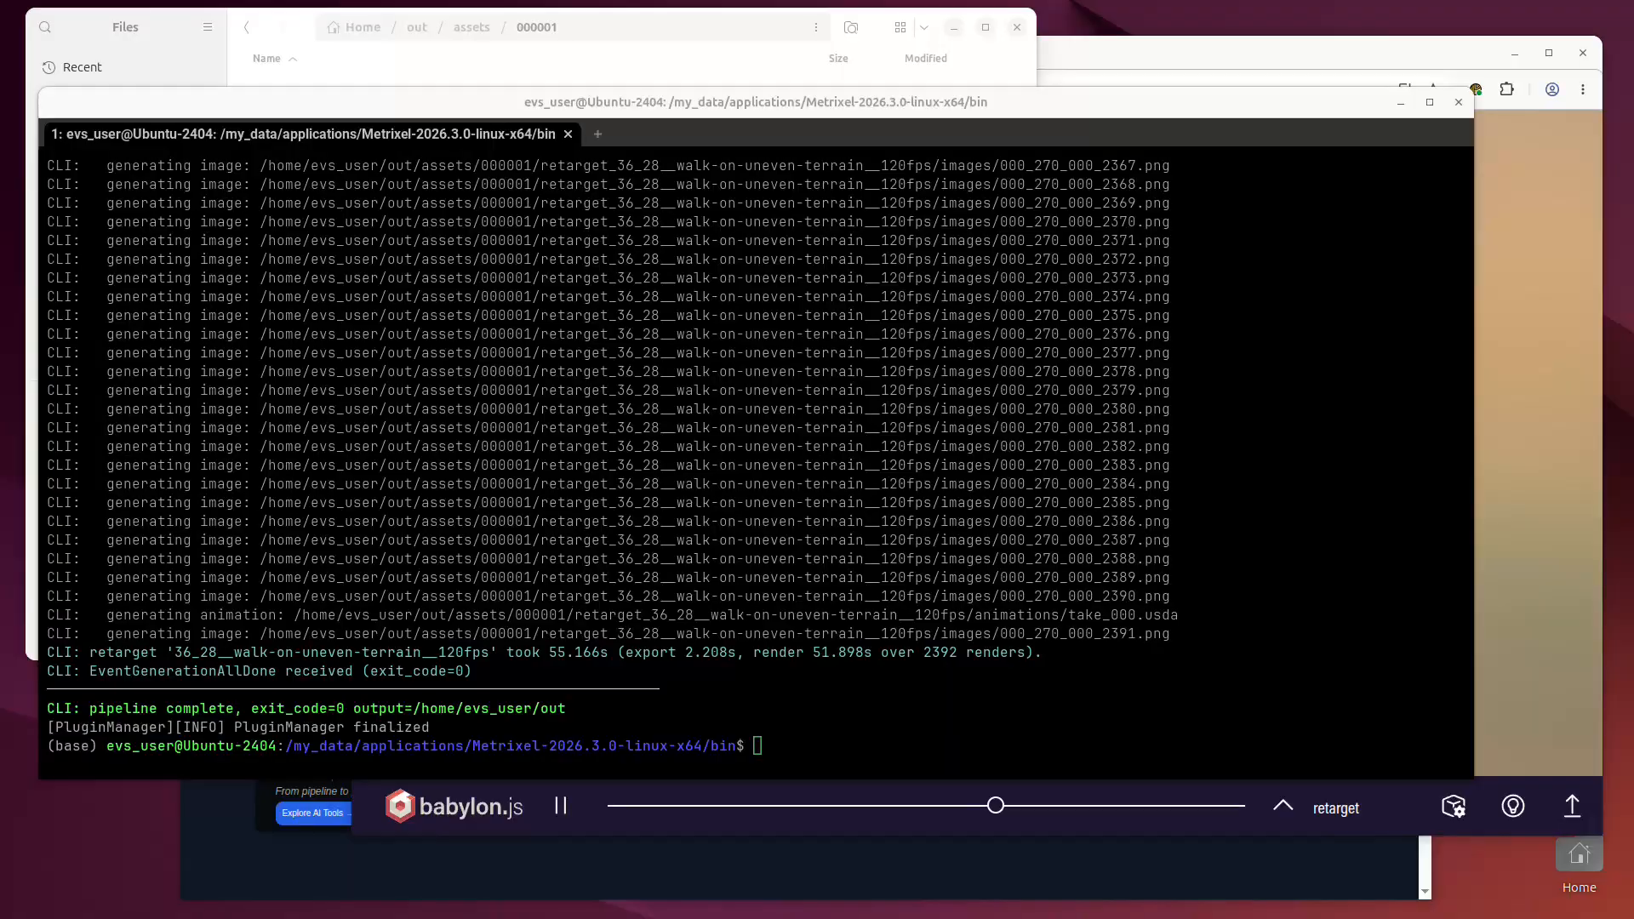
text(./Metrixel --mode cli --gen_mode single \   --model_file ~/rigs/data/AncientGeneral.glb \   --frame_format=png \   --gen_pt=false \   --gen_sdf=false \   --bone_map_target auto \   --retarget_source_folder ~/mocap/data \   --output ~/out_batch)
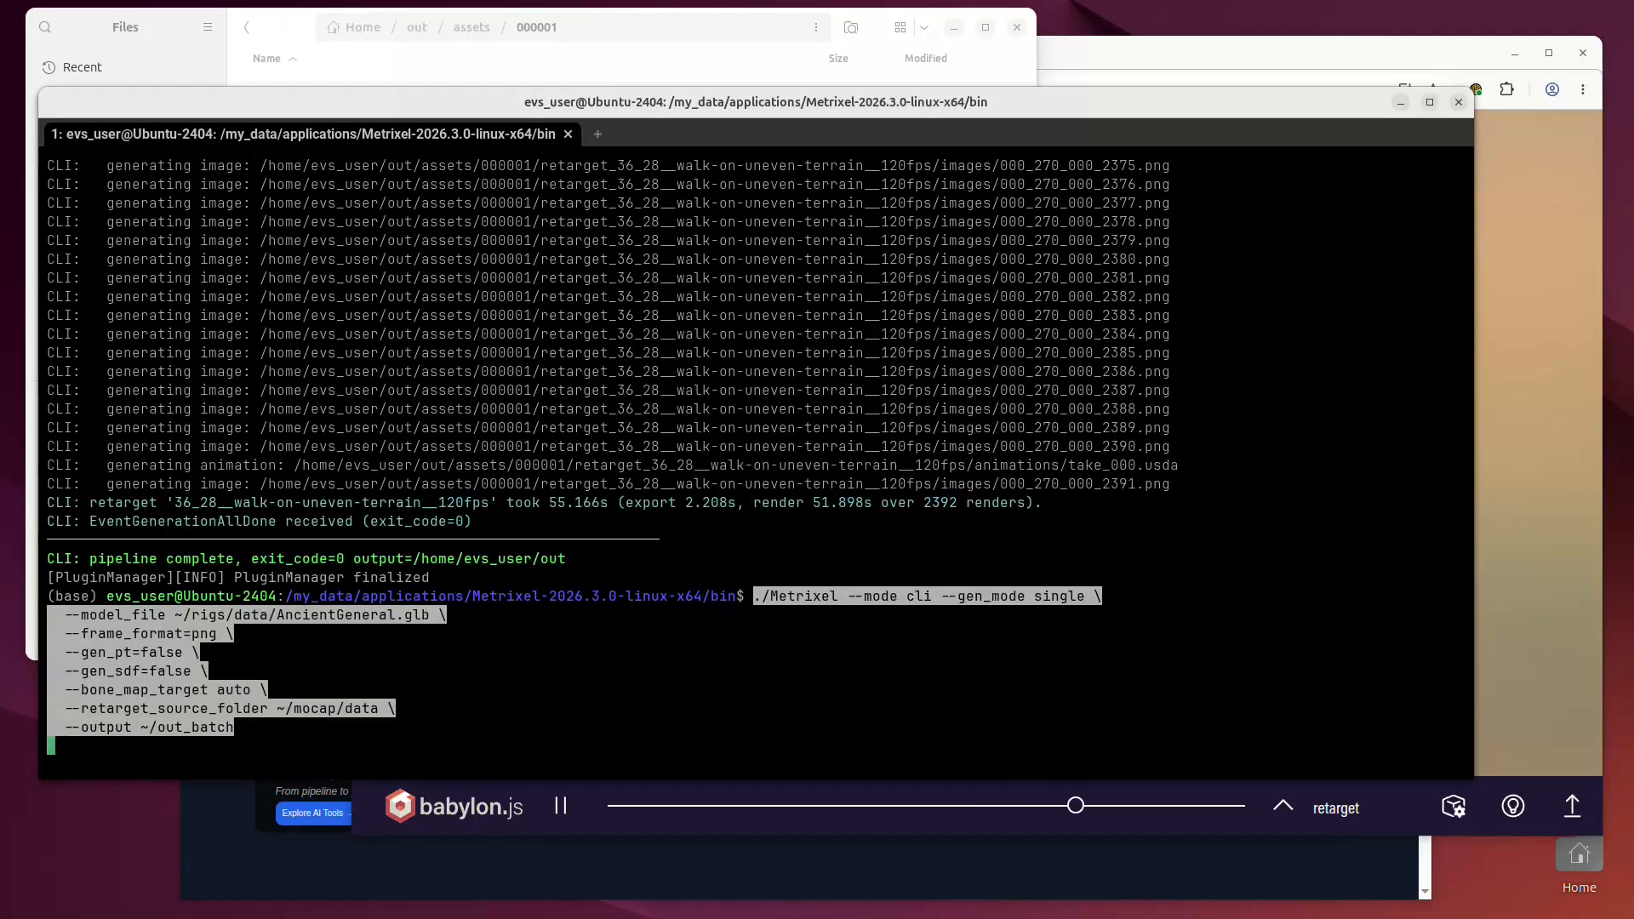
drag(241, 728, 243, 709)
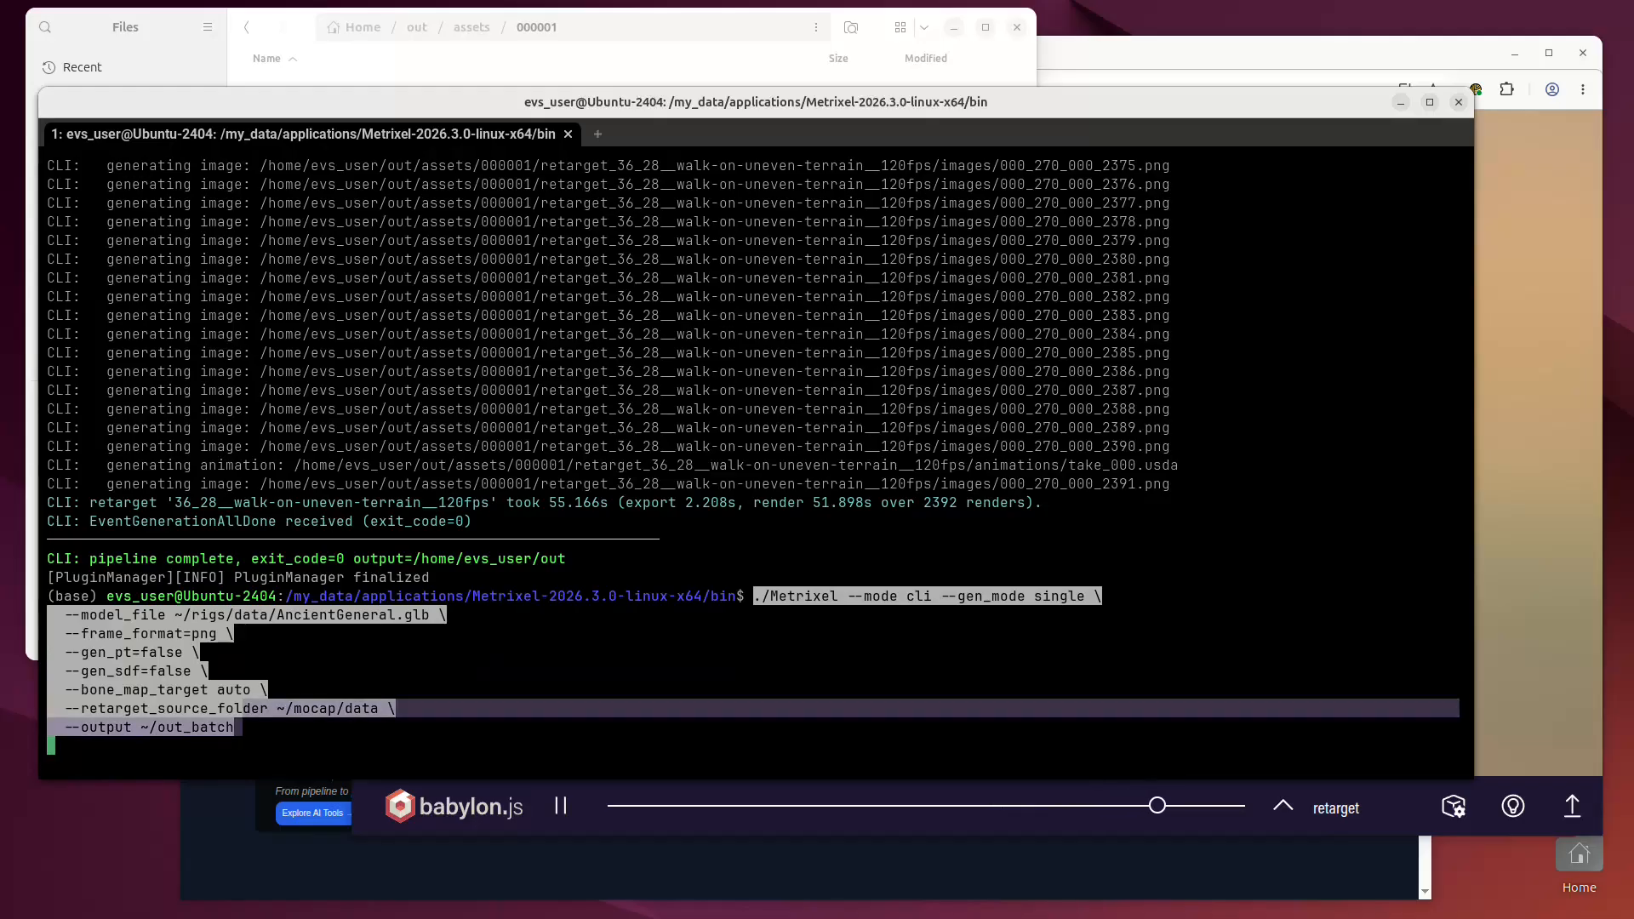
click(243, 712)
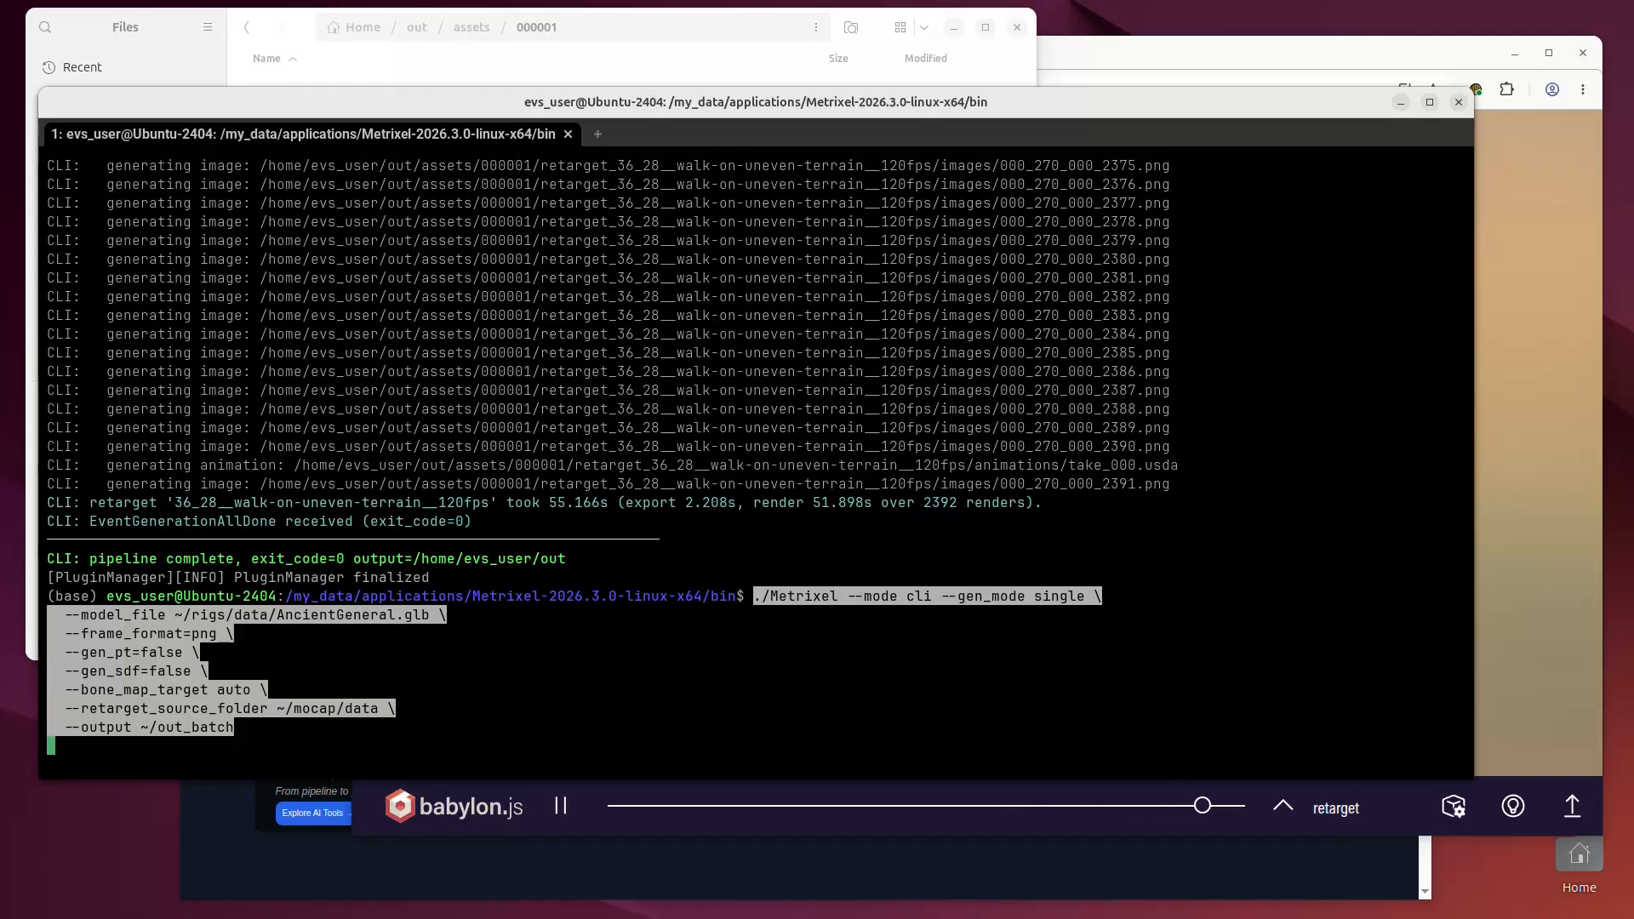
key(Return)
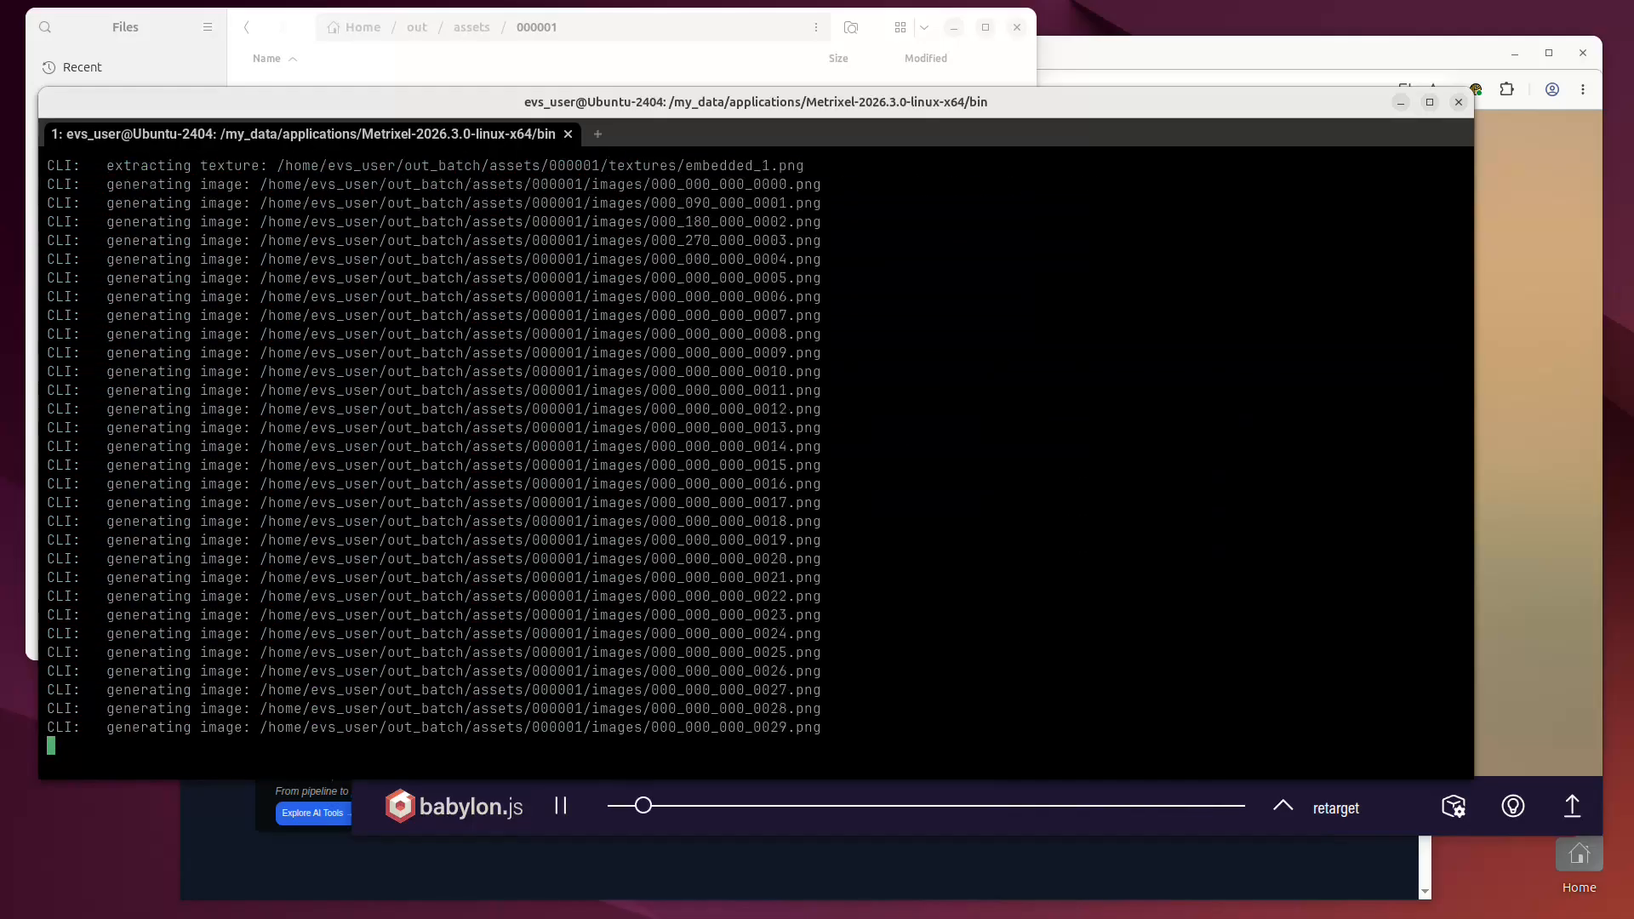